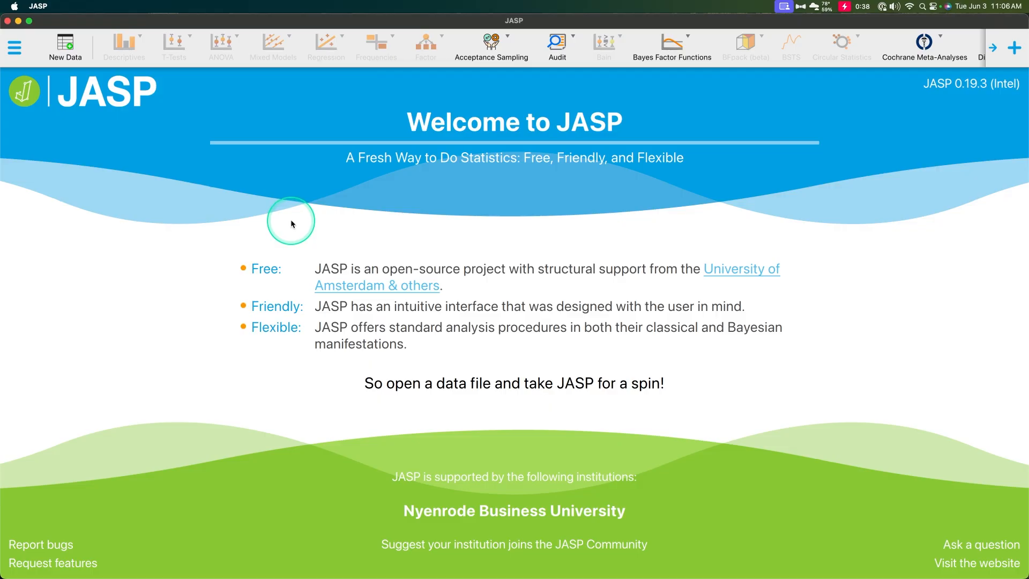
- Switch to Excel and examine the Gender and Rating columns of gender_ratings.csv from the first to the last data row
key("super+Tab")
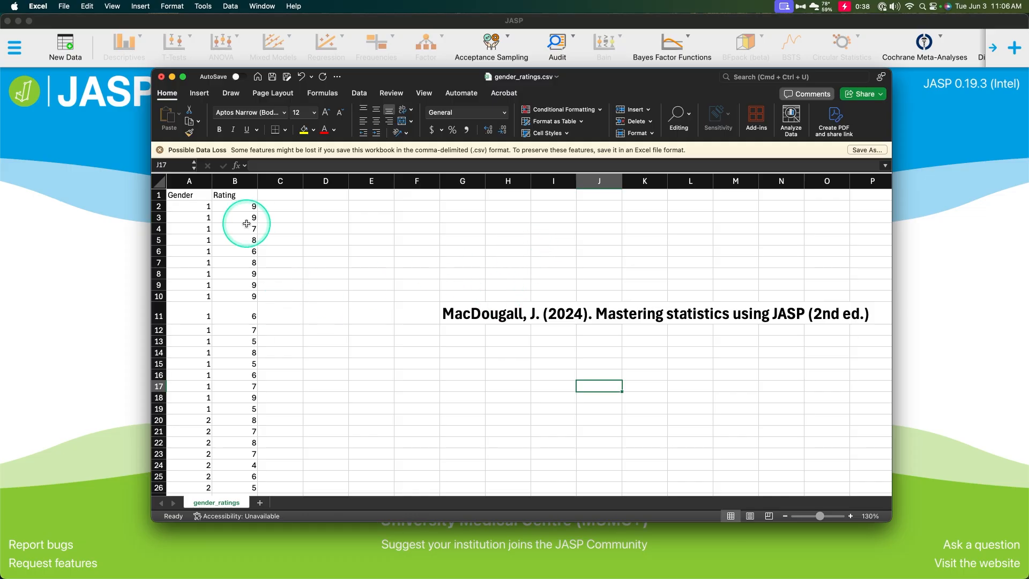
scroll(261, 308, "down", 5)
scroll(261, 308, "up", 5)
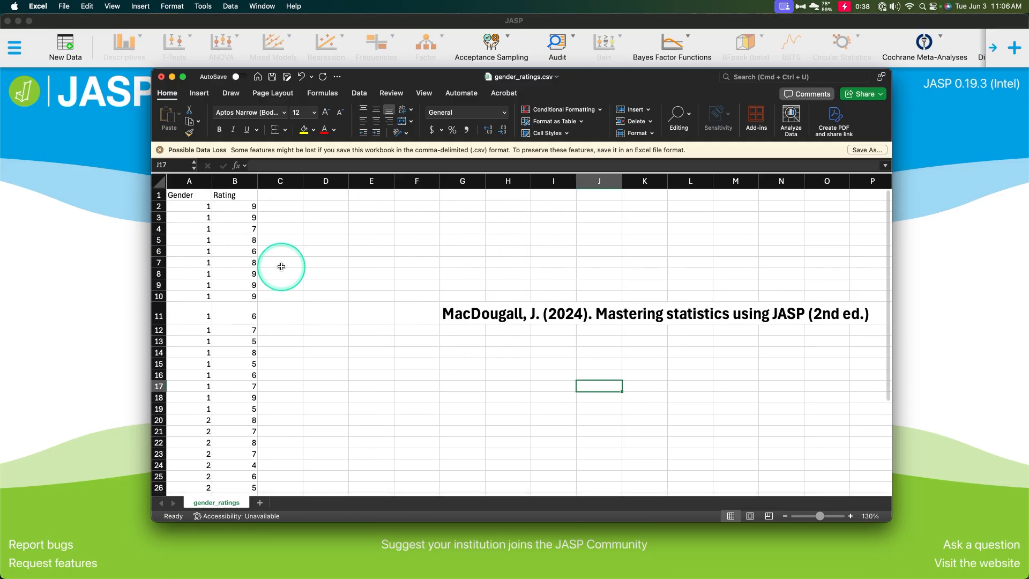
scroll(280, 267, "down", 3)
scroll(282, 331, "down", 3)
scroll(282, 331, "up", 6)
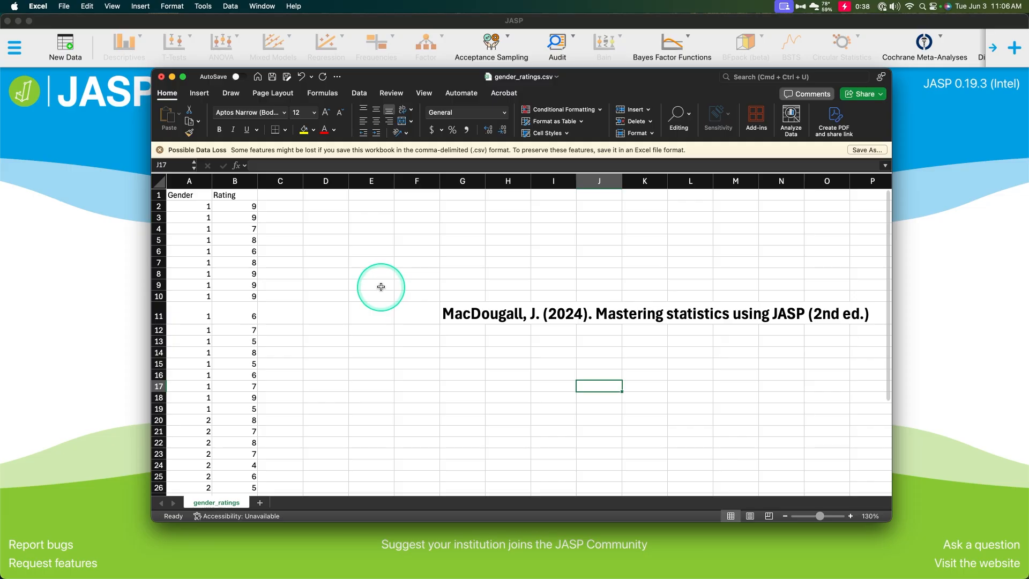
scroll(380, 285, "down", 5)
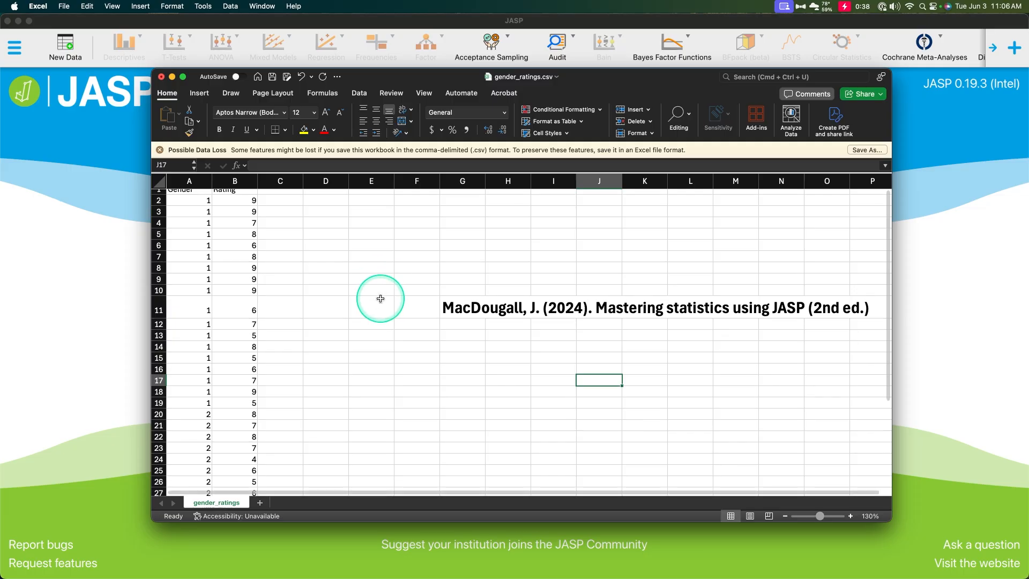
scroll(204, 318, "up", 5)
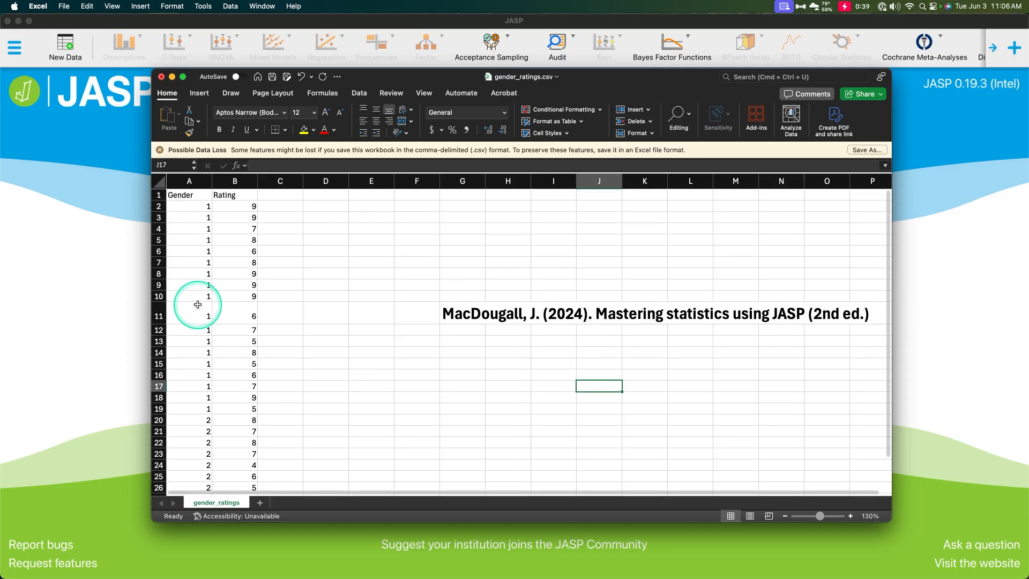
scroll(192, 370, "down", 10)
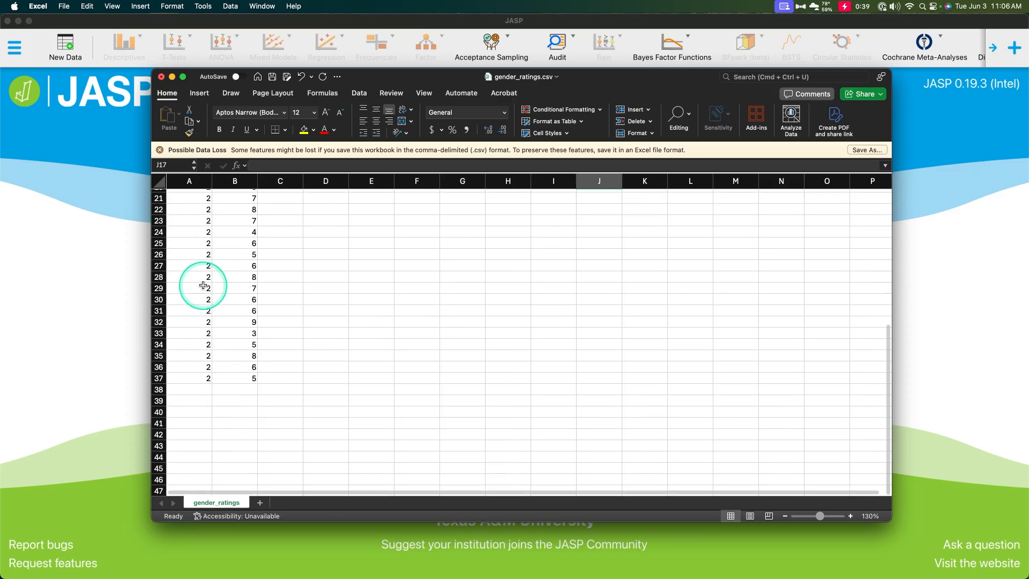
scroll(431, 400, "up", 10)
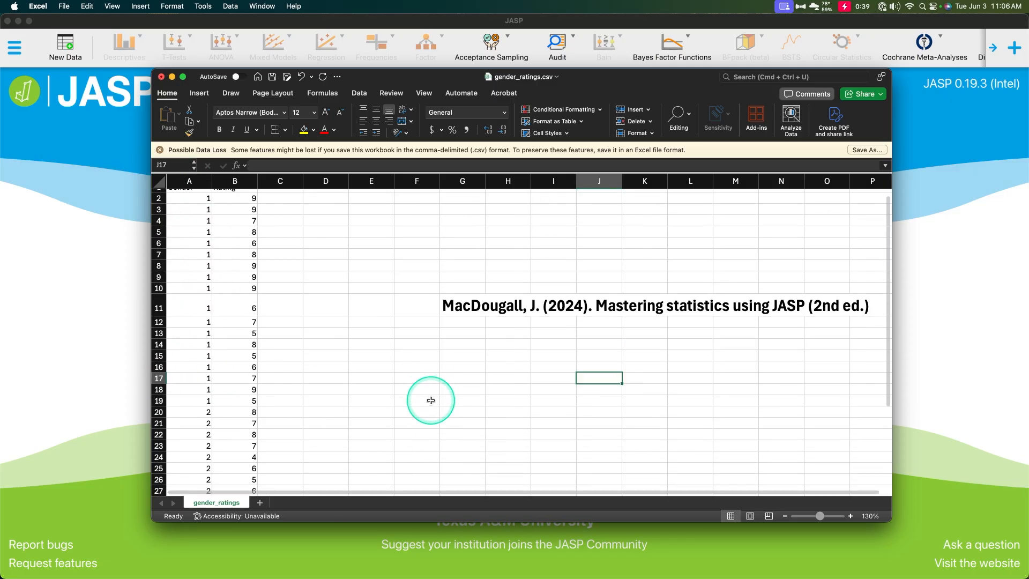
left_click(453, 309)
left_click(608, 443)
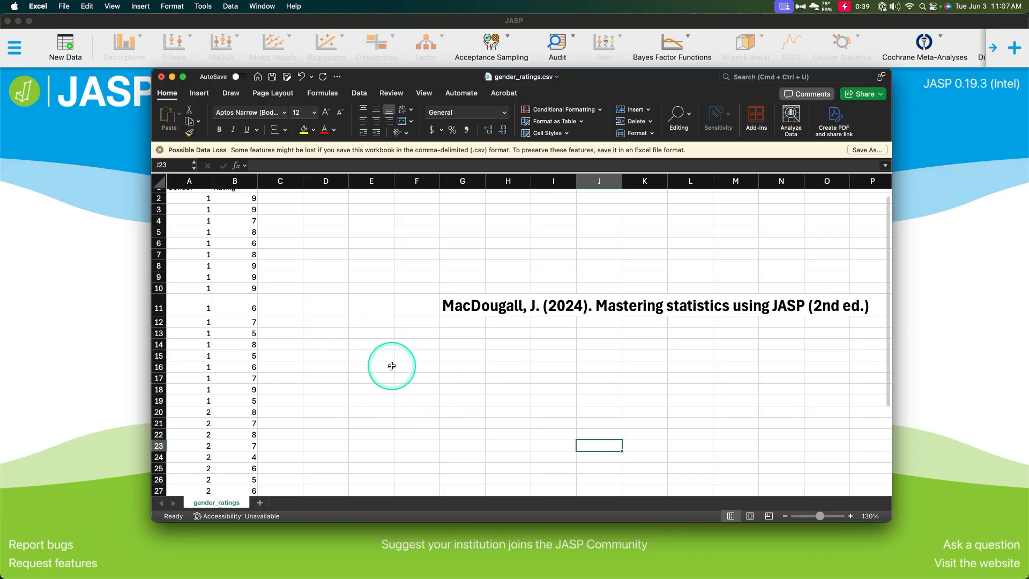
scroll(234, 289, "up", 1)
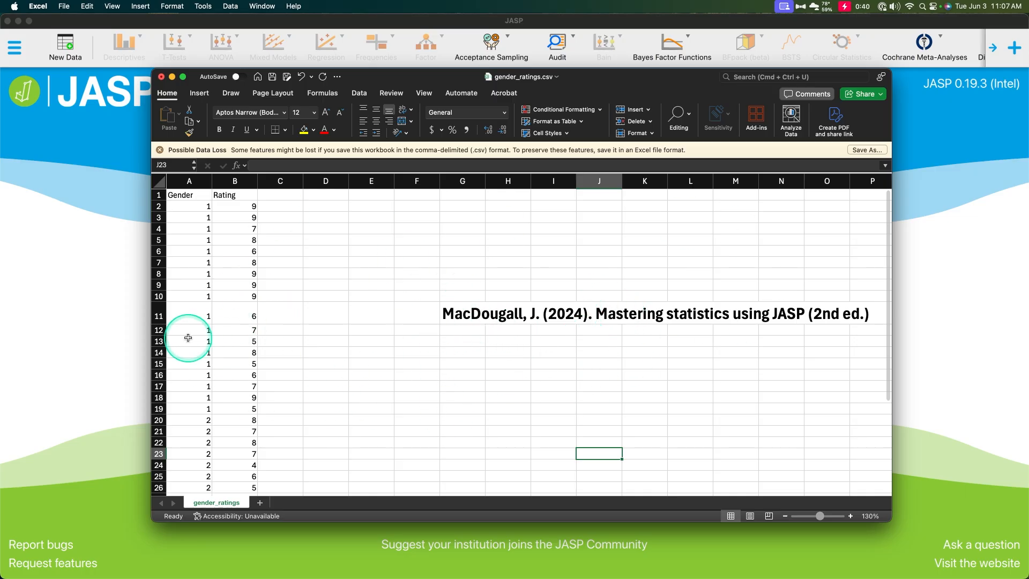
- Switch back to JASP, create a new empty dataset and open the properties of its first column
left_click(64, 308)
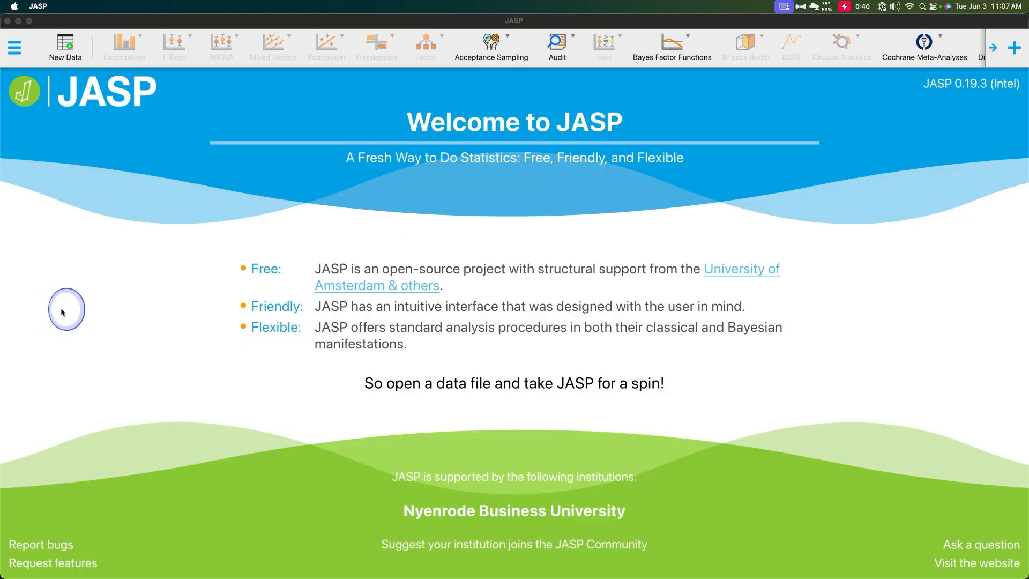
left_click(64, 47)
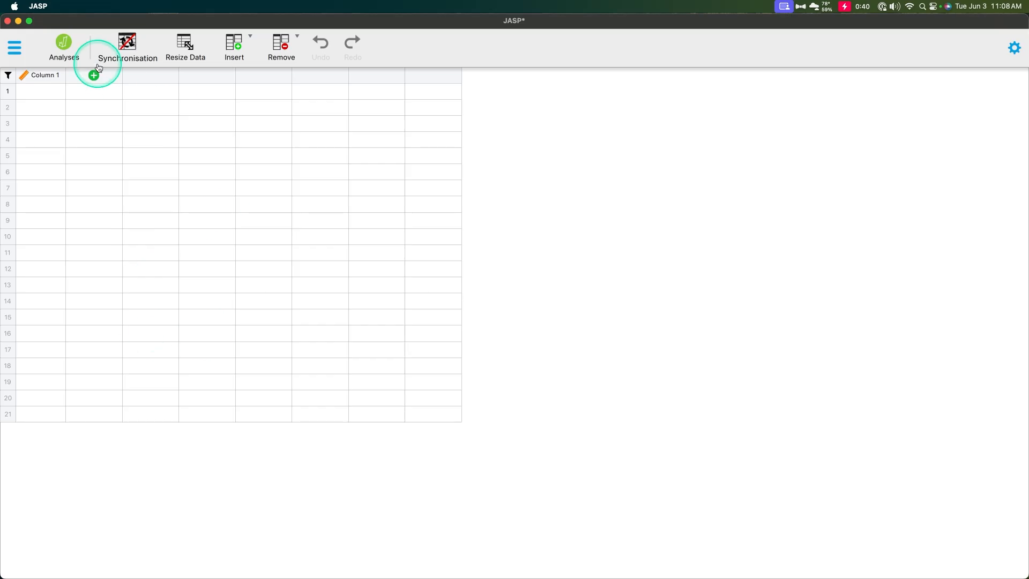
left_click(43, 76)
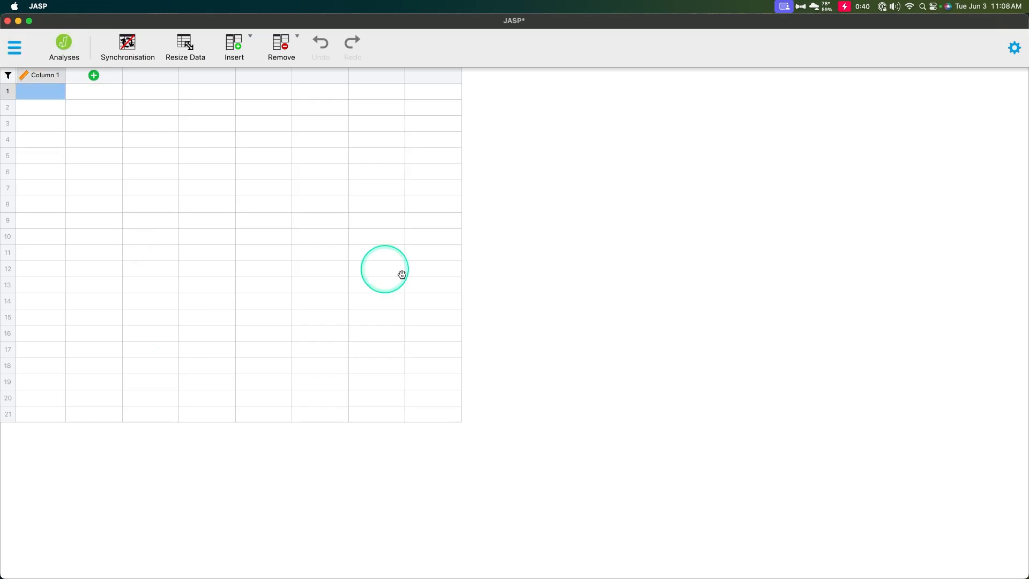
double_click(38, 76)
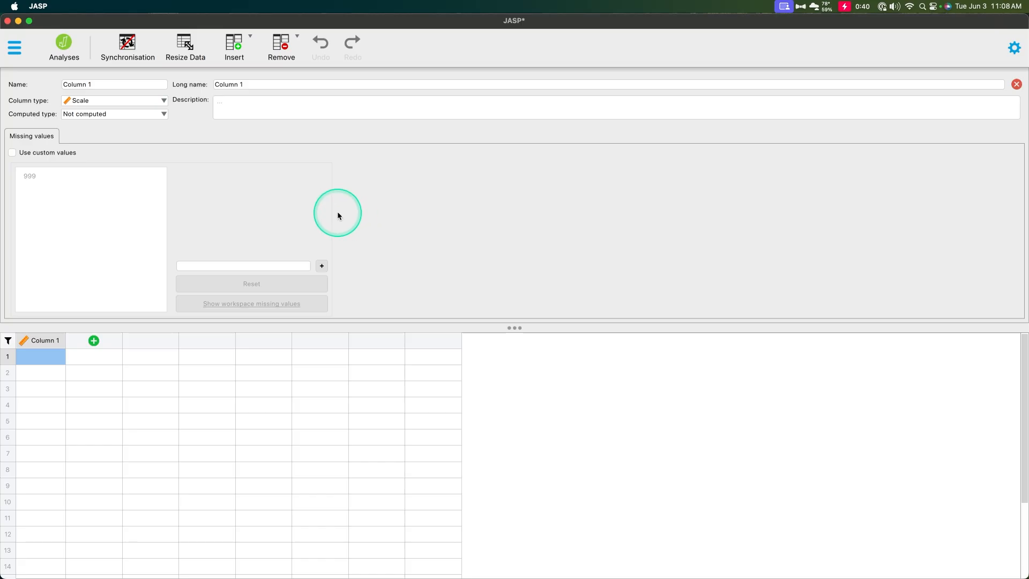
- Name the first column Gedner and set its column type to Nominal
double_click(86, 85)
triple_click(87, 85)
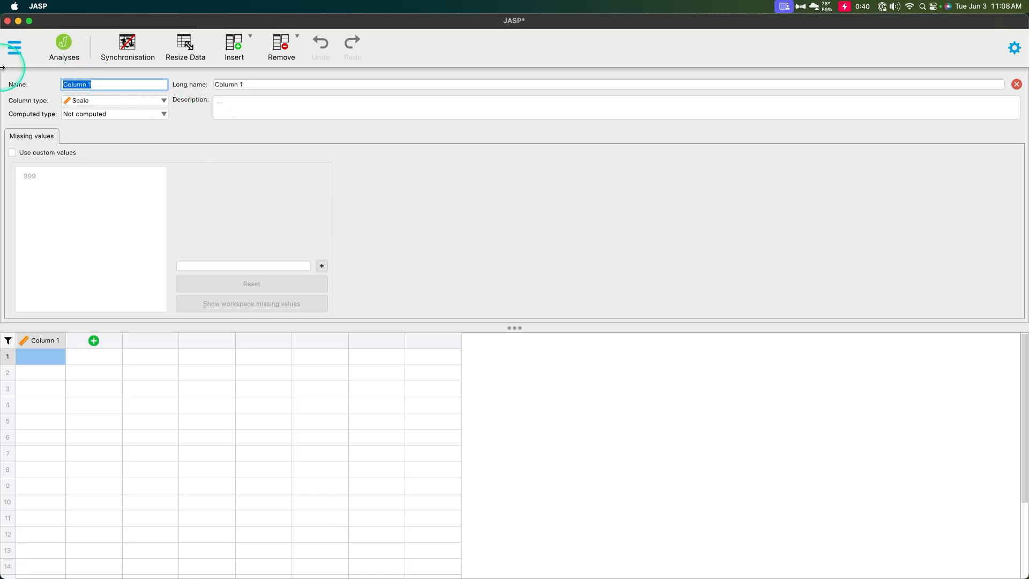
type("Gedner")
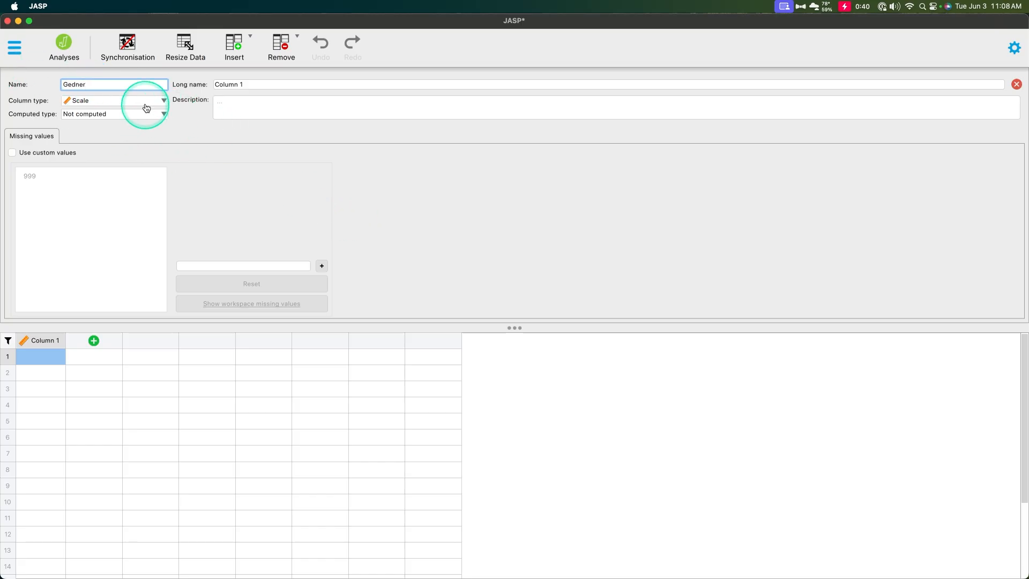
left_click(142, 102)
left_click(132, 120)
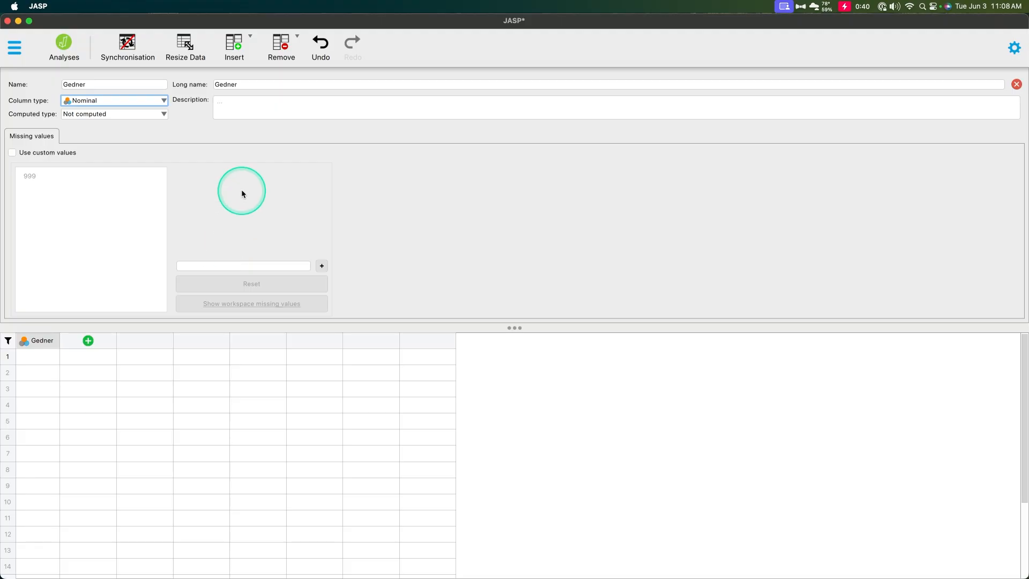
- Correct the first column's name to Gender
left_click(78, 85)
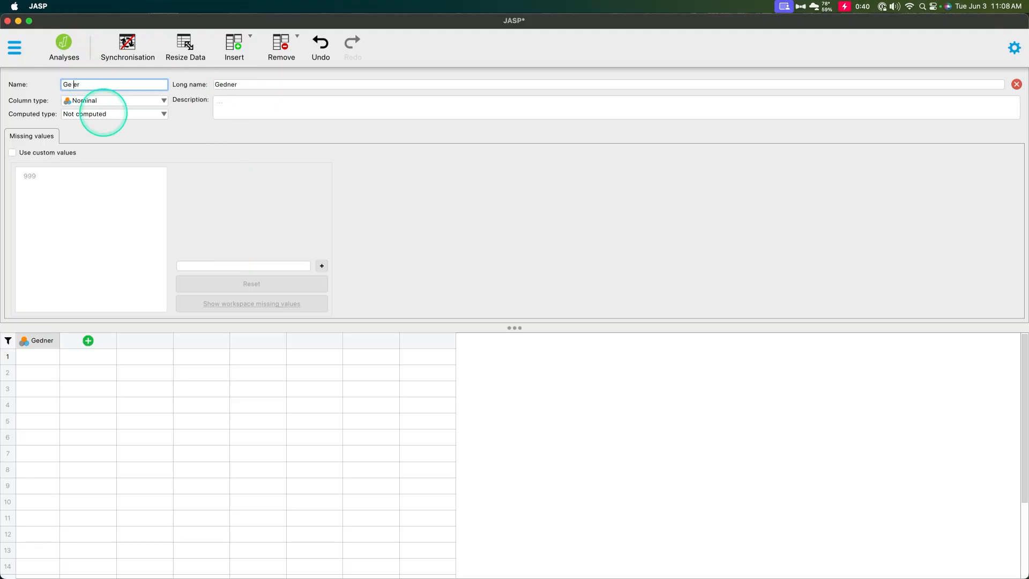
type("d")
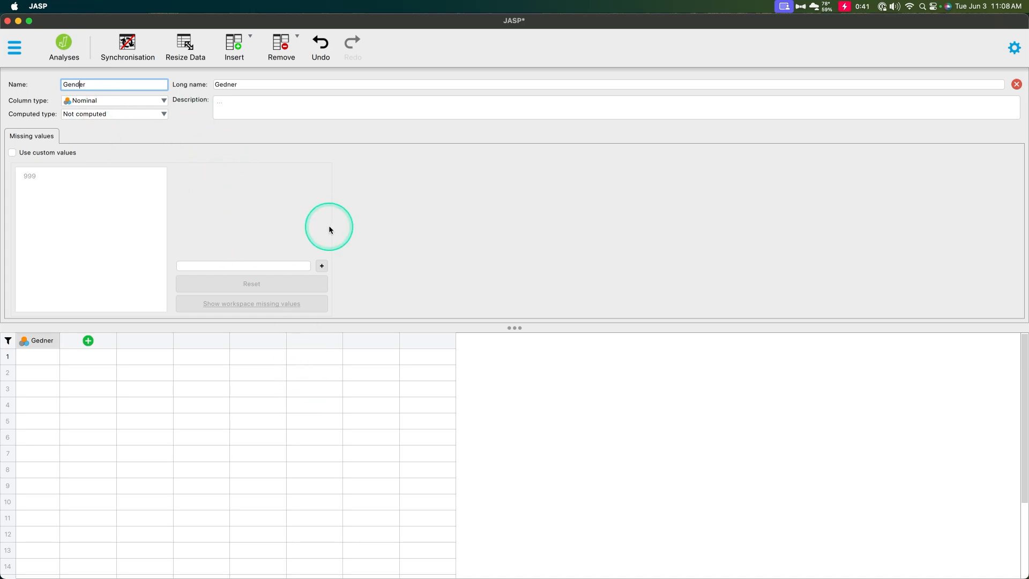
key("Tab")
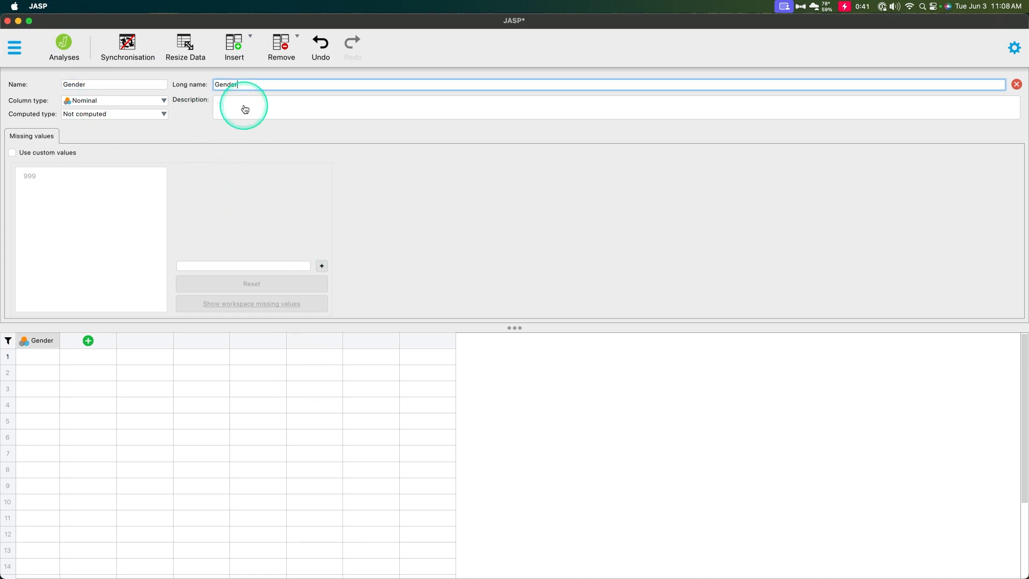
left_click(220, 104)
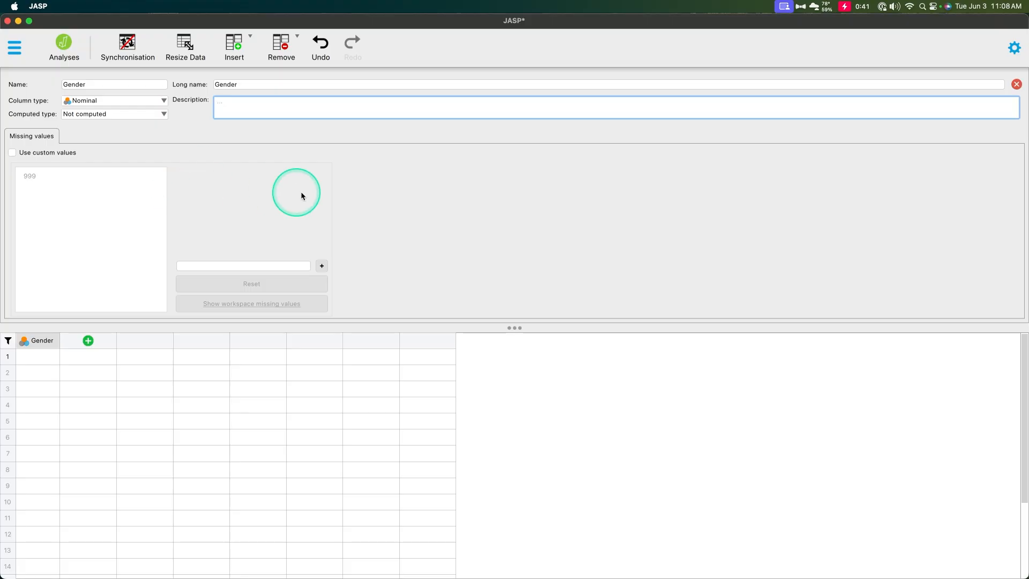
- Switch to Excel and copy the gender values in cells A2 to A37 of gender_ratings.csv
key("ctrl+Up")
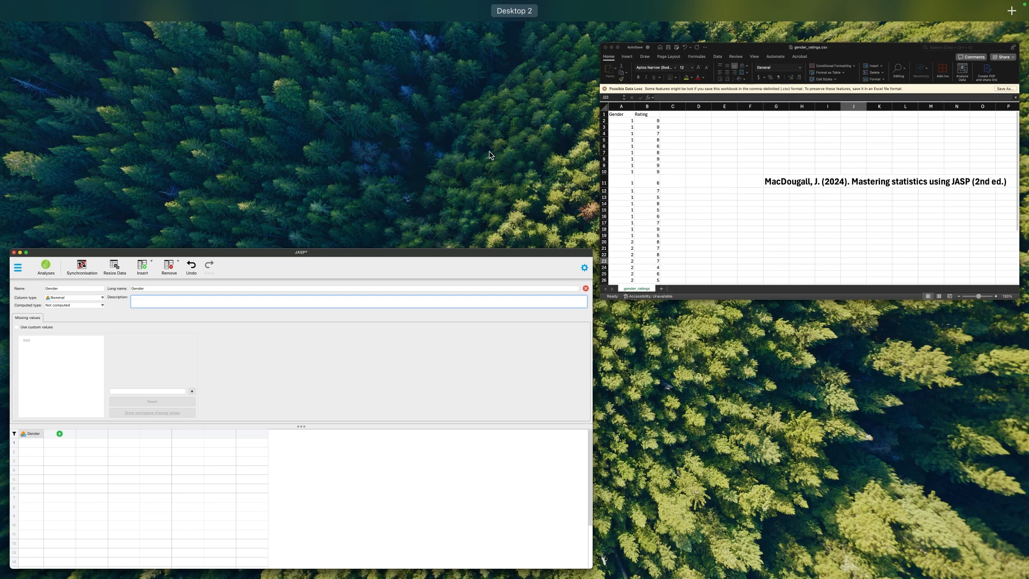
left_click(485, 213)
left_click_drag(190, 207, 207, 459)
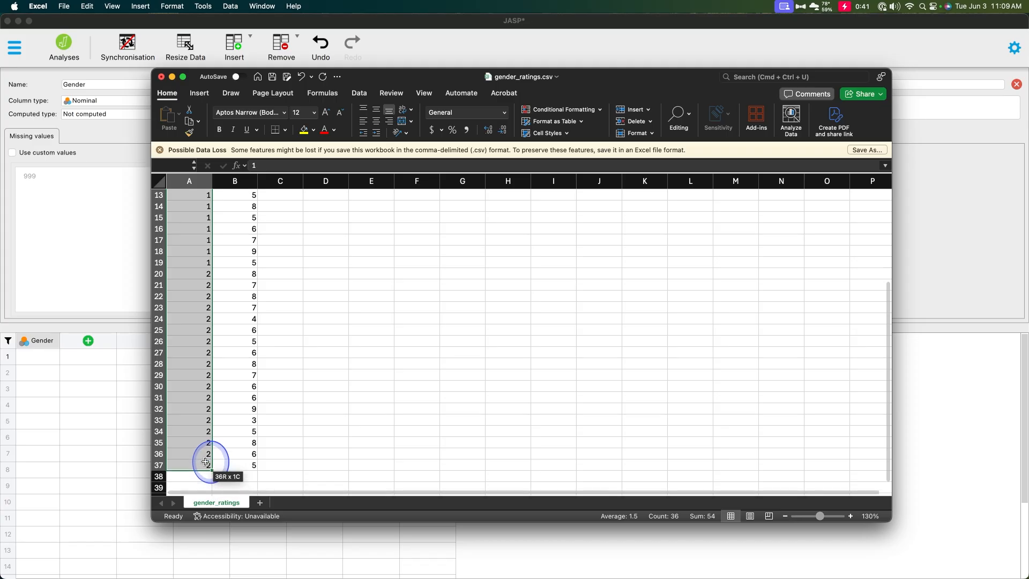
key("super+c")
scroll(368, 434, "up", 5)
- Return to JASP and paste the copied values into the Gender column starting at row 1
left_click(50, 356)
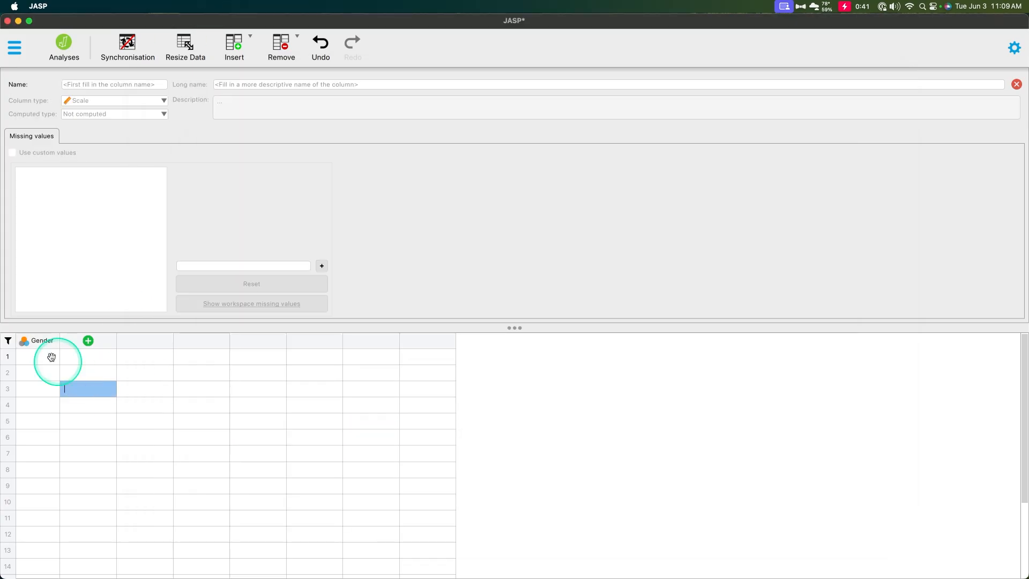
double_click(38, 355)
key("super+v")
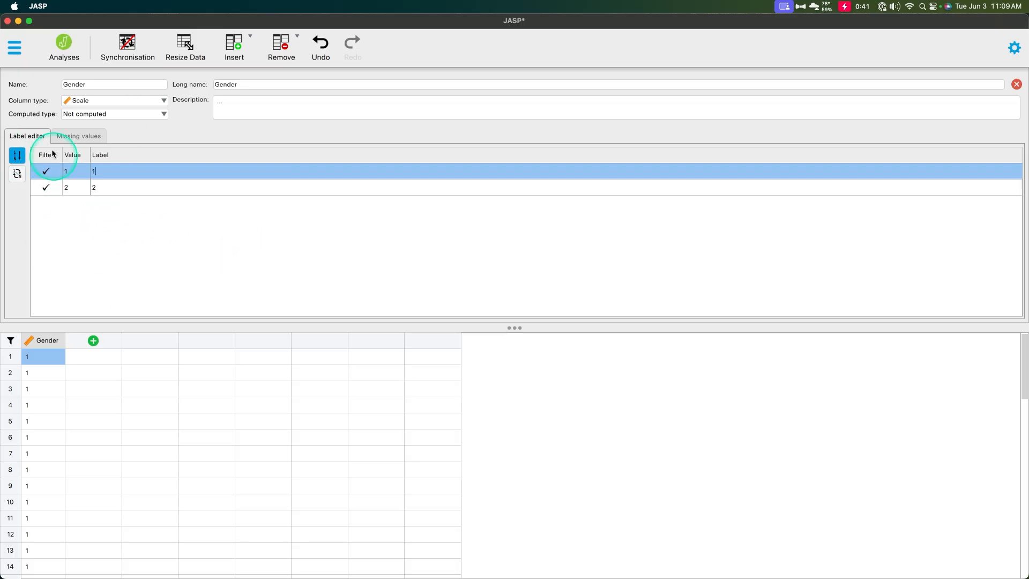
- Set the Gender column type to Nominal and label value 1 as Man and value 2 as Woman
left_click(92, 100)
left_click(89, 129)
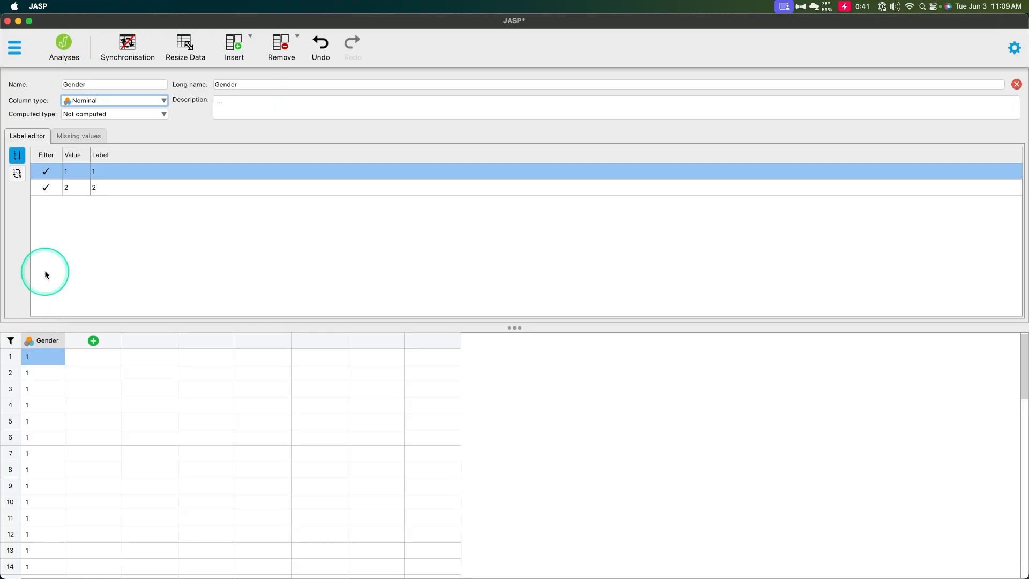
double_click(99, 170)
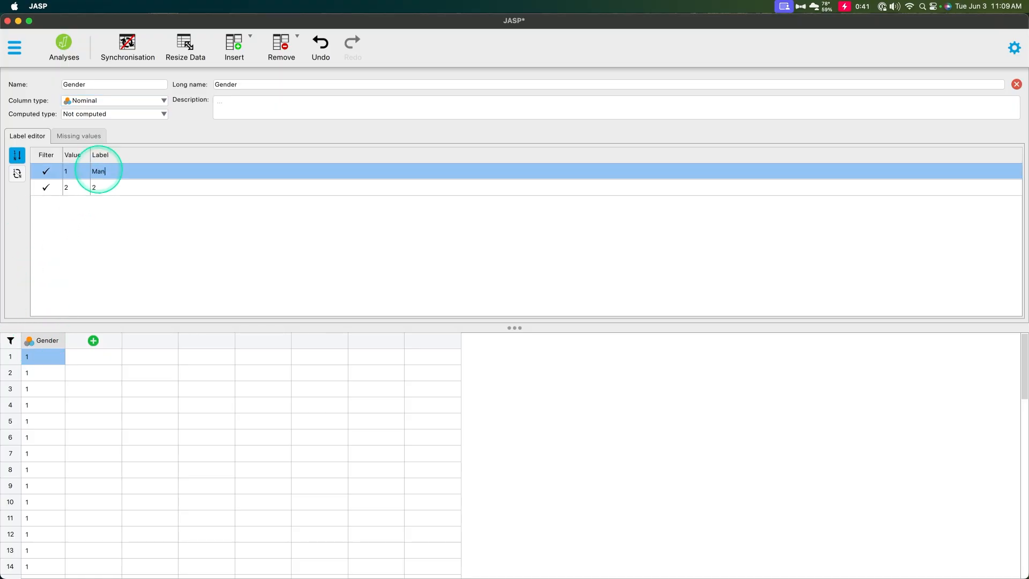
double_click(104, 187)
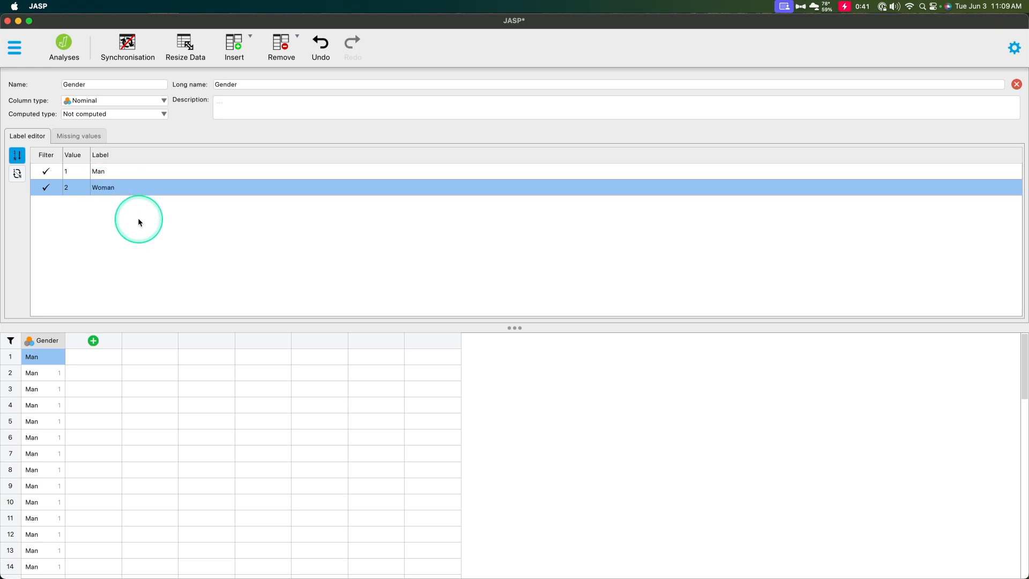
- Check how the Man and Woman labels are applied to the rows of the Gender column
scroll(50, 365, "down", 2)
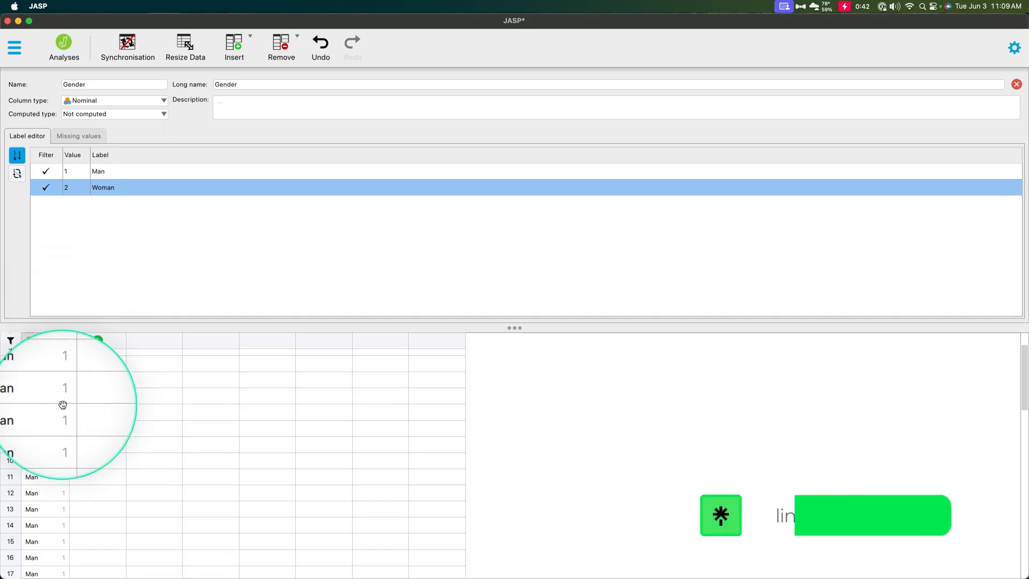
scroll(61, 443, "down", 5)
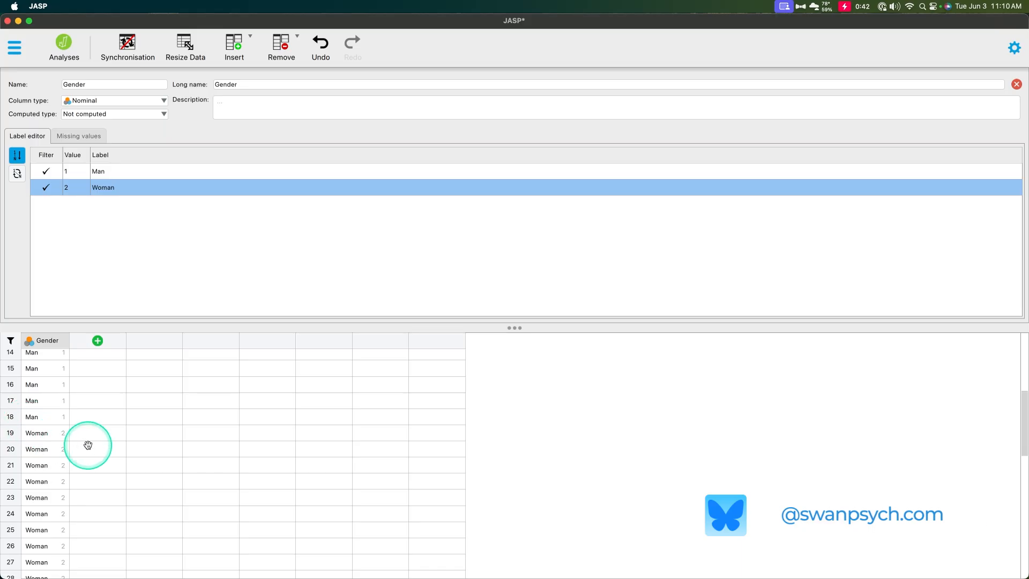
scroll(54, 418, "up", 5)
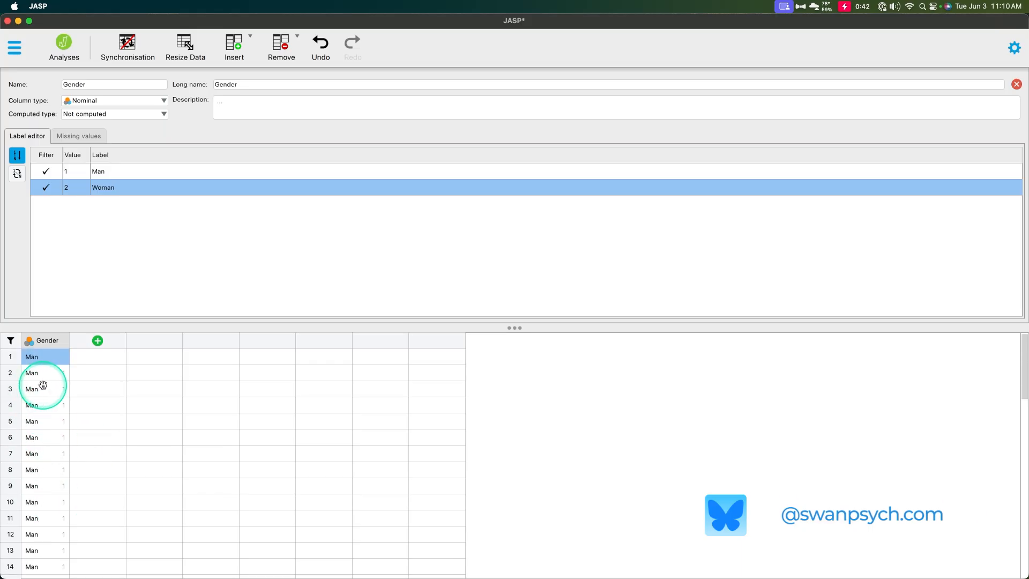
left_click(36, 387)
key("Down")
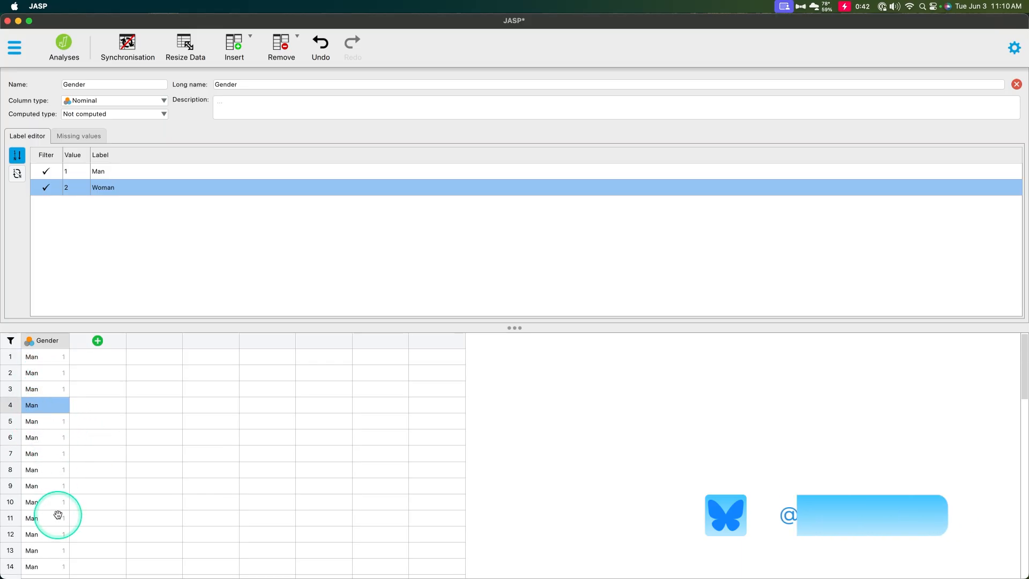
- Add a new column named Rating after Gender and keep its column type as Scale
left_click(98, 340)
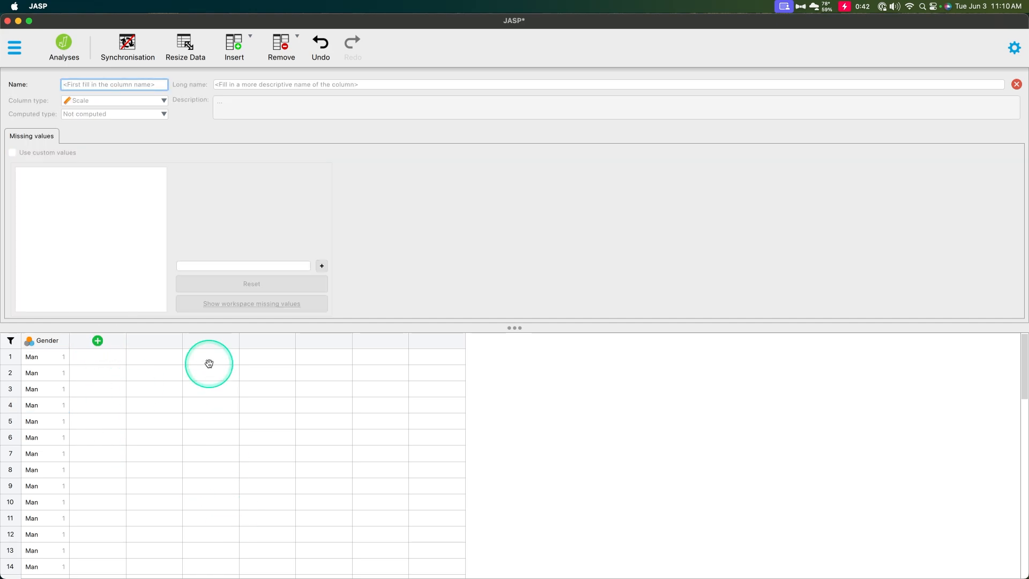
type("rat")
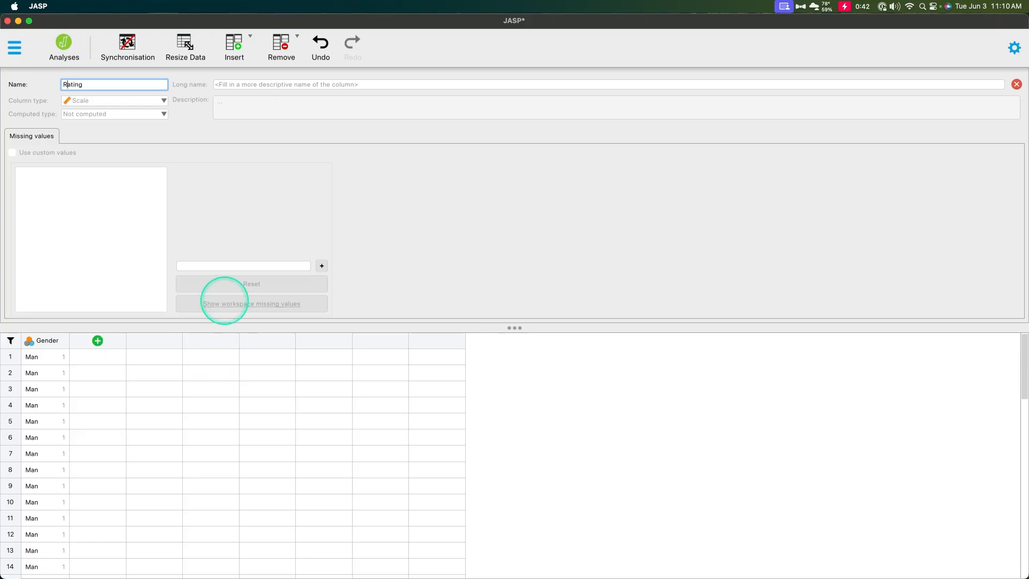
key("Return")
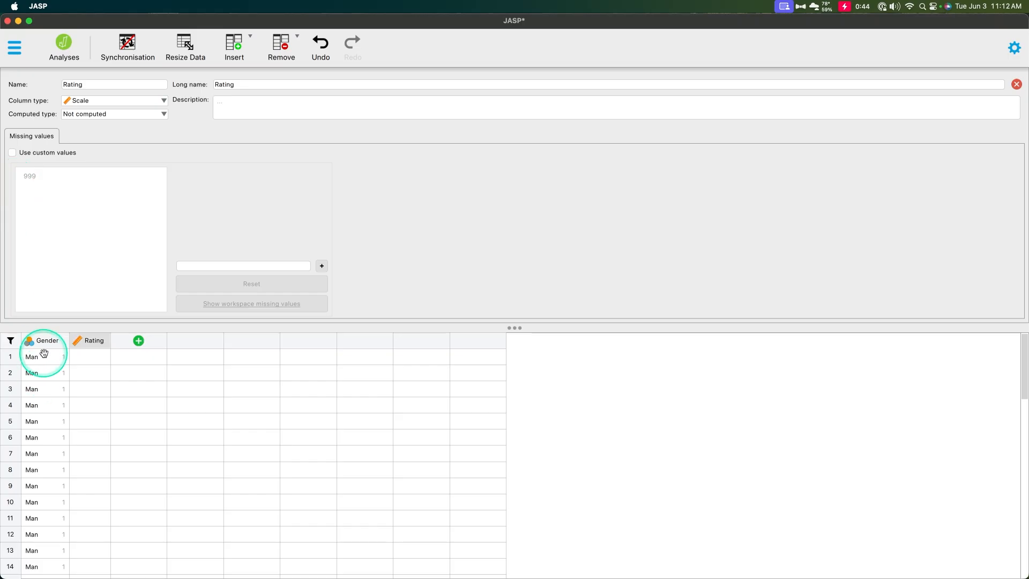
left_click(80, 101)
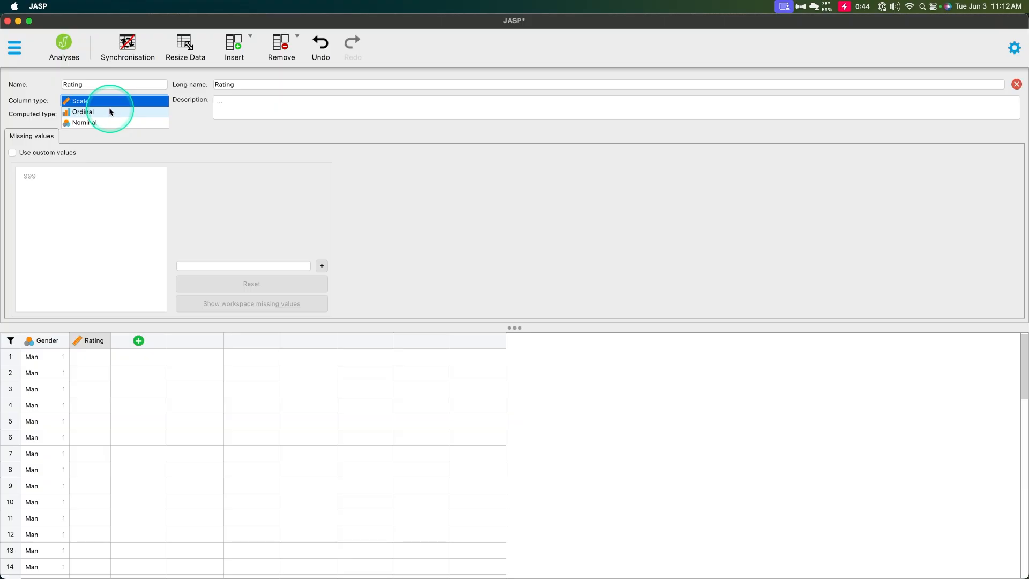
left_click(236, 169)
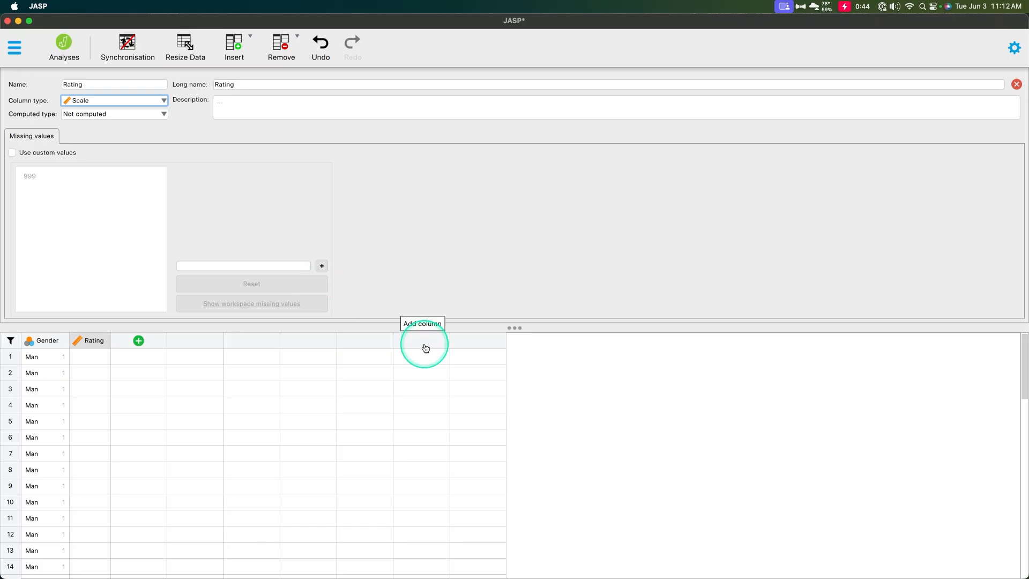
- Switch to Excel and copy the rating values in cells B2 to B37 of gender_ratings.csv
key("super+Tab")
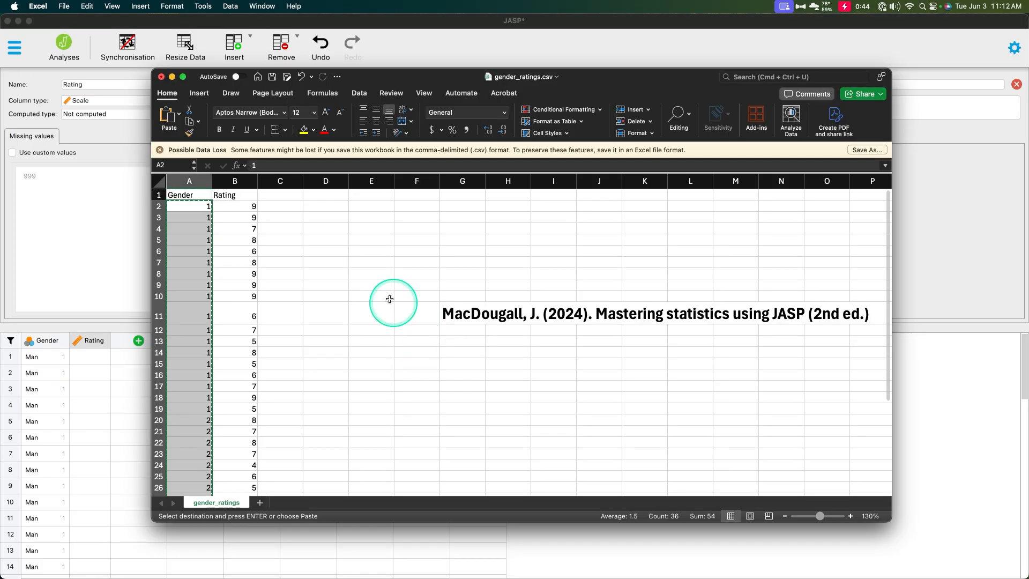
left_click_drag(252, 206, 252, 477)
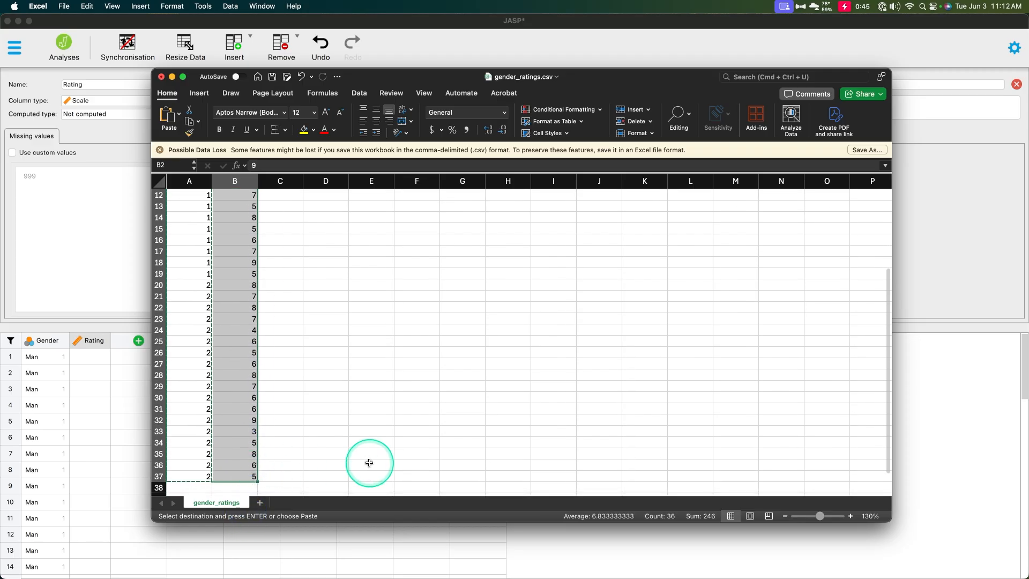
key("super+c")
scroll(364, 463, "up", 5)
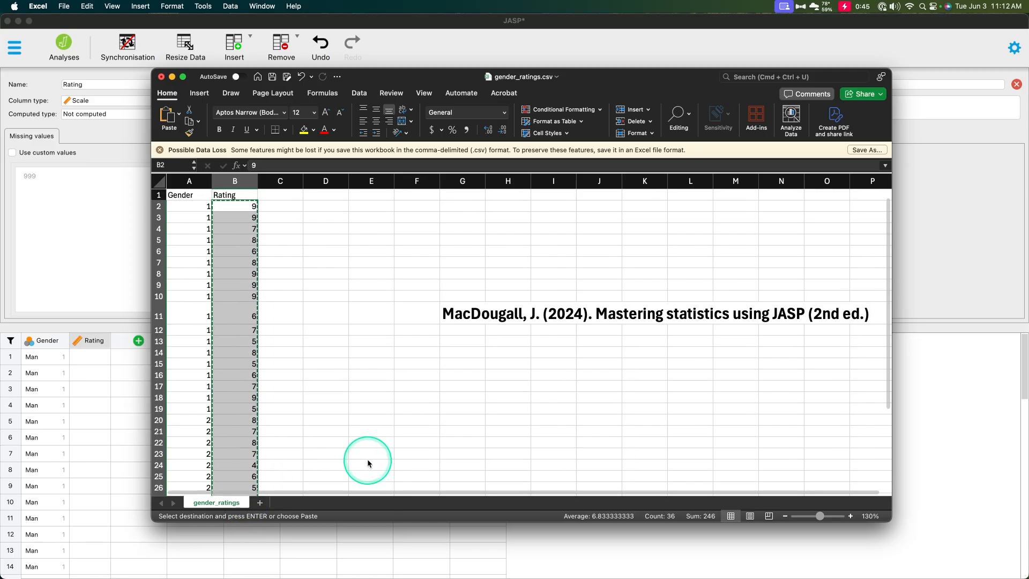
- Return to JASP and paste the copied values into the Rating column starting at row 1
left_click(139, 406)
left_click(90, 357)
key("super+v")
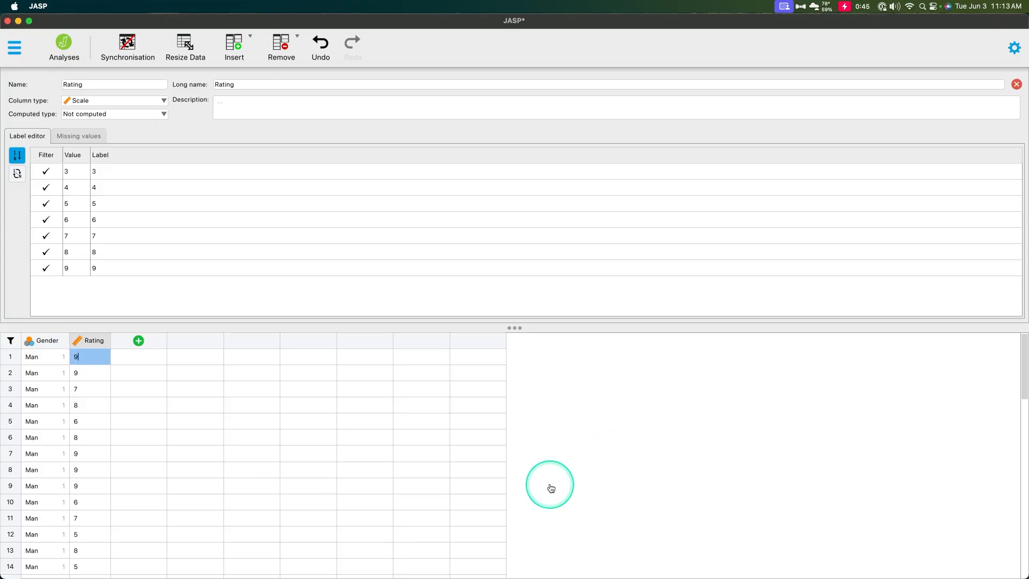
- Check the pasted ratings against the Man and Woman rows of the dataset
scroll(324, 448, "down", 1)
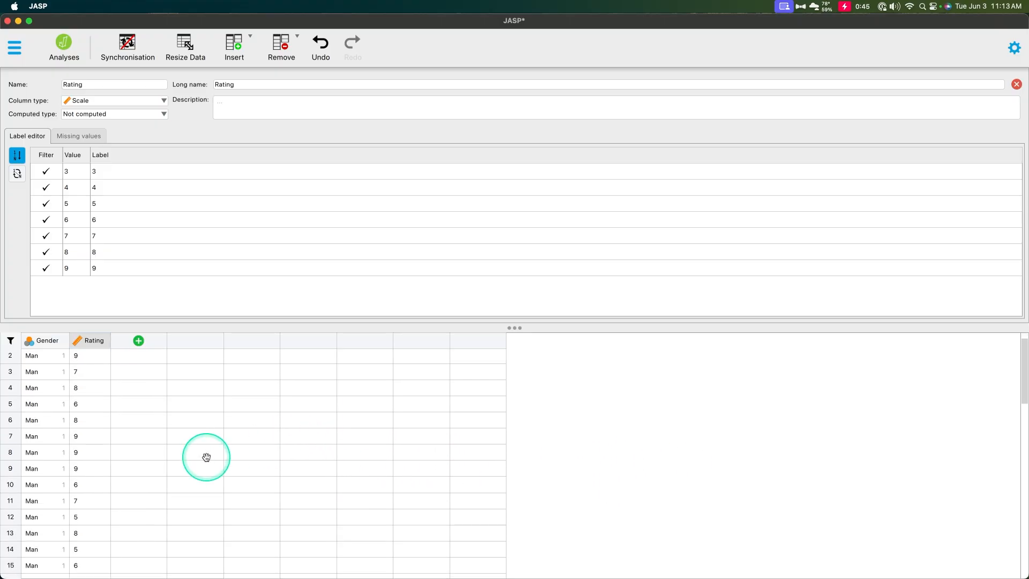
scroll(207, 456, "down", 3)
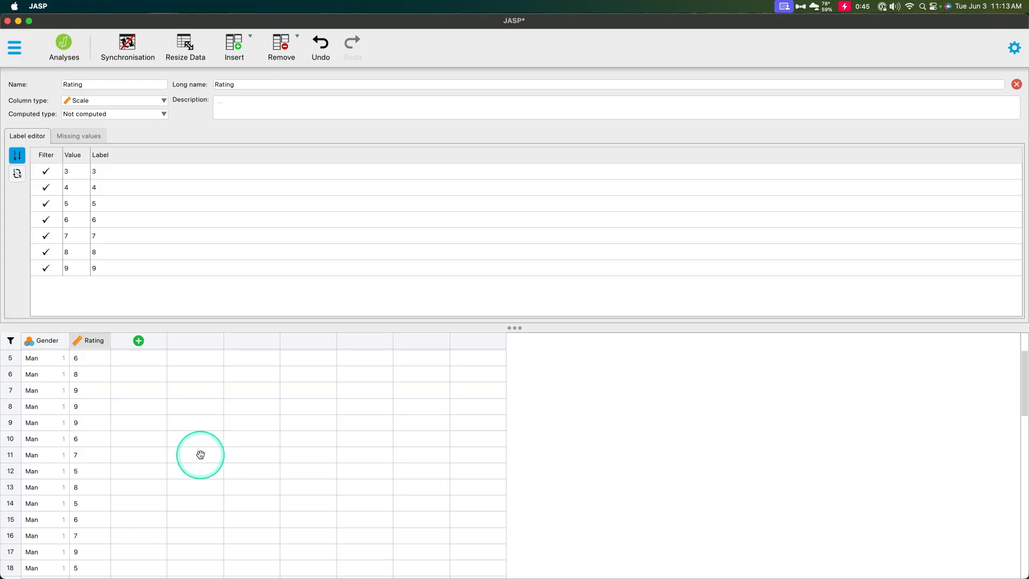
scroll(174, 445, "down", 7)
scroll(174, 445, "up", 8)
scroll(175, 445, "down", 4)
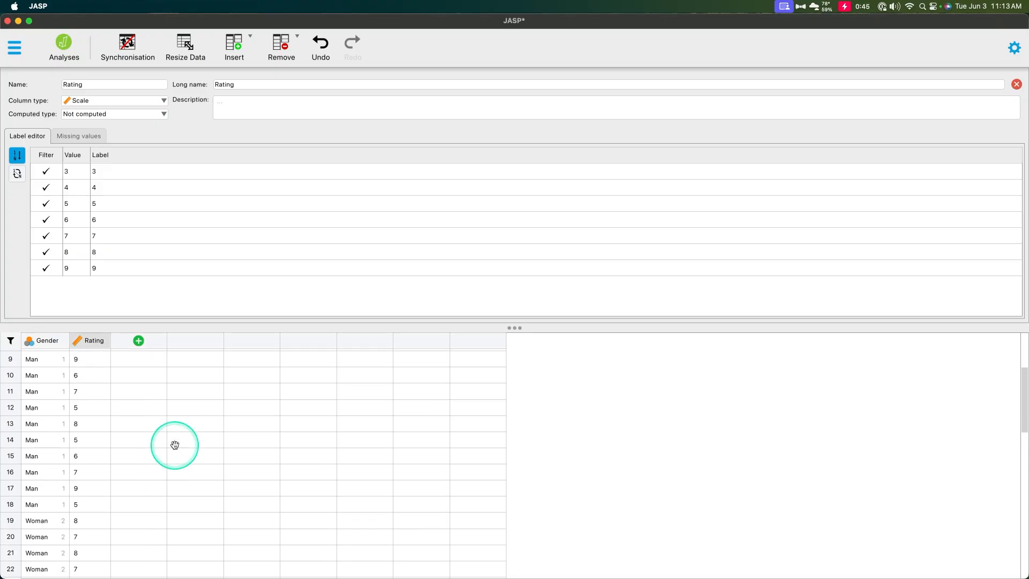
scroll(174, 445, "up", 2)
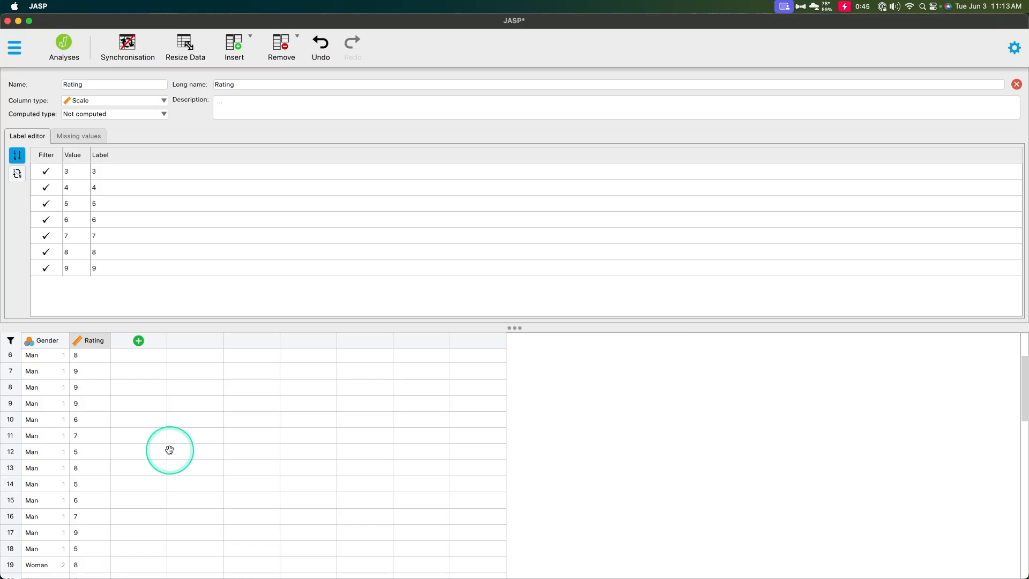
scroll(161, 445, "up", 5)
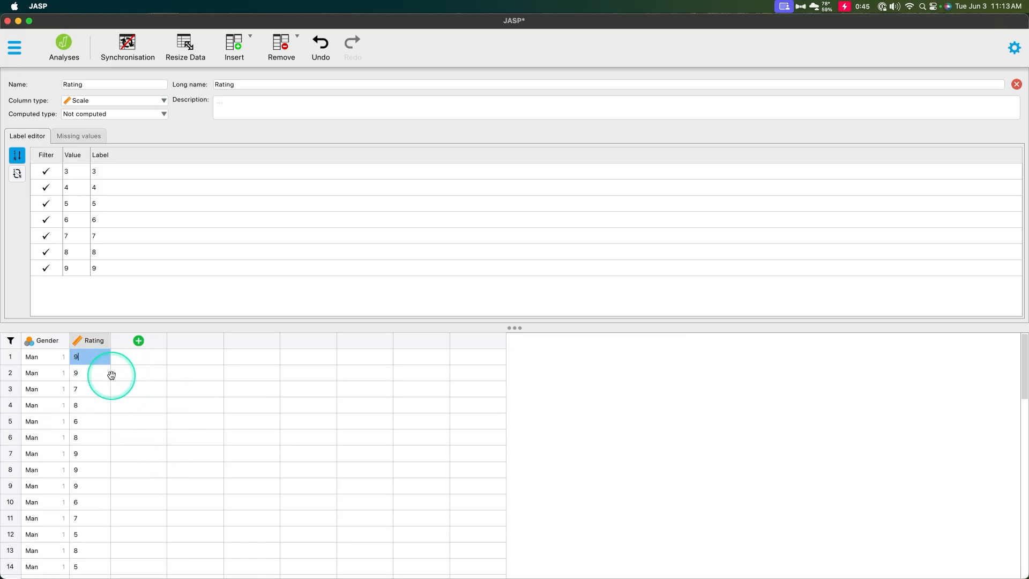
double_click(94, 374)
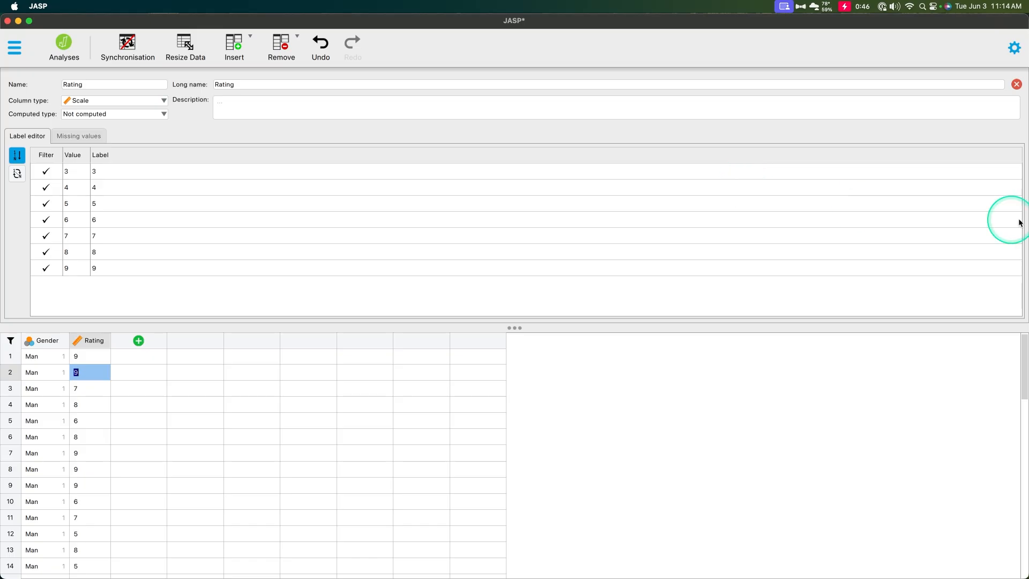
- Close the column properties editor and review the full list of Gender and Rating rows
left_click(1017, 84)
left_click(322, 268)
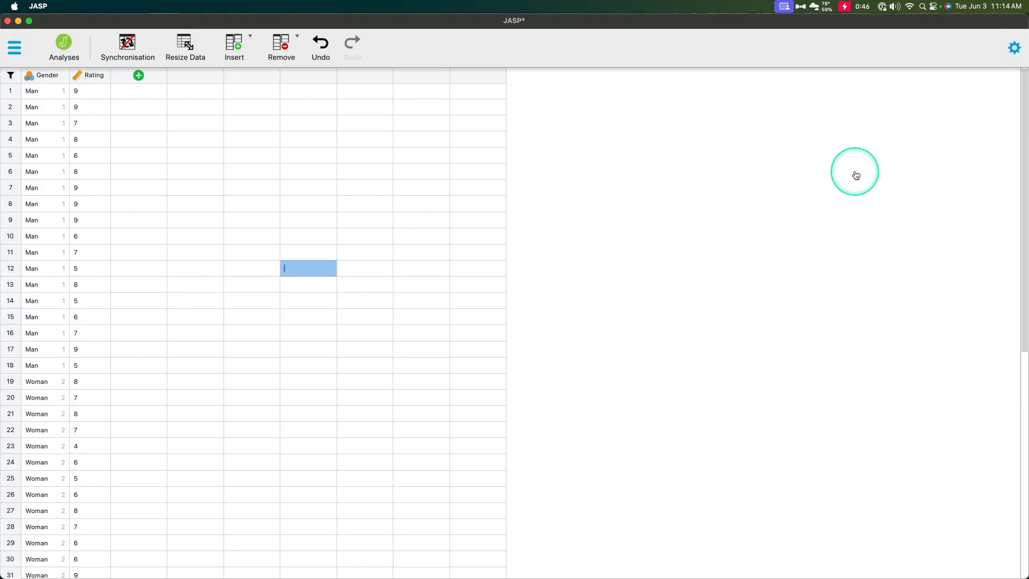
scroll(444, 402, "down", 5)
scroll(268, 310, "up", 5)
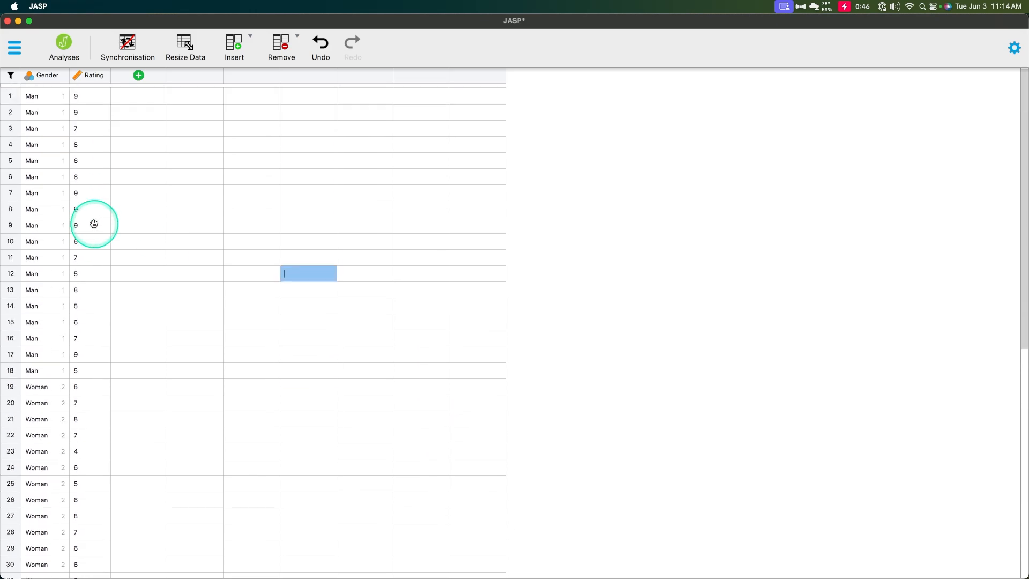
- Create a classical Correlation analysis with Rating and Gender as its variables
left_click(63, 52)
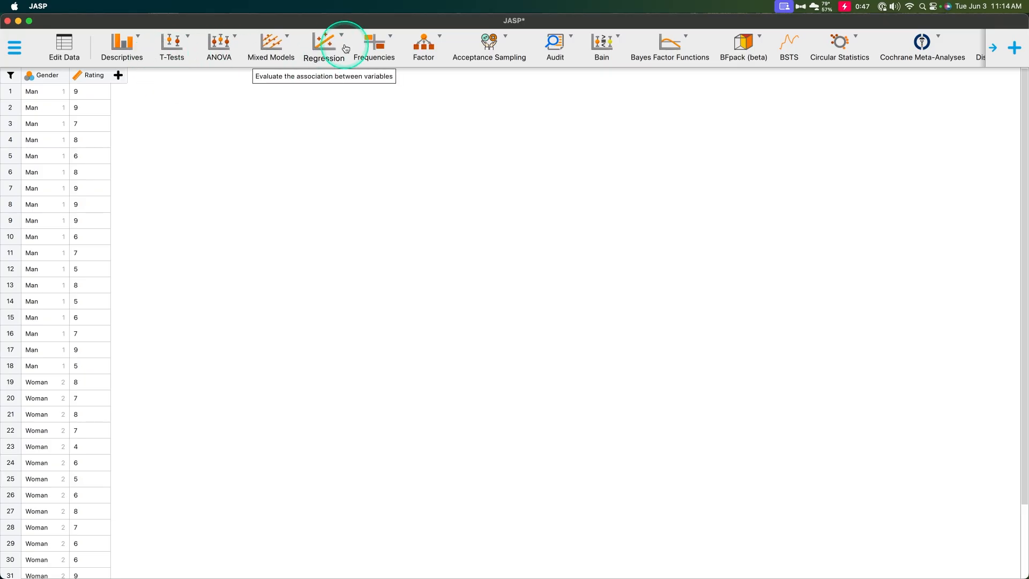
left_click(329, 51)
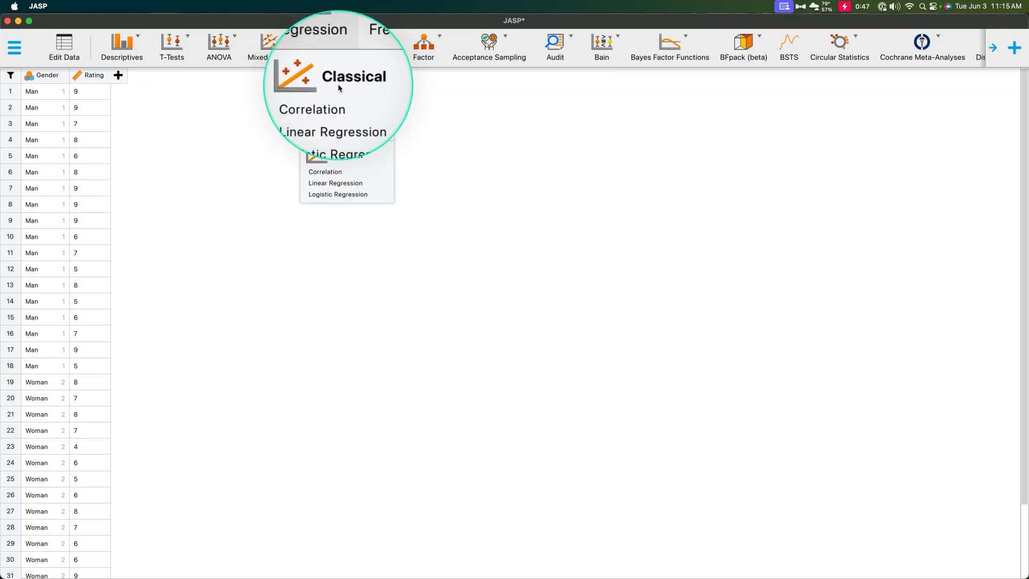
left_click(330, 98)
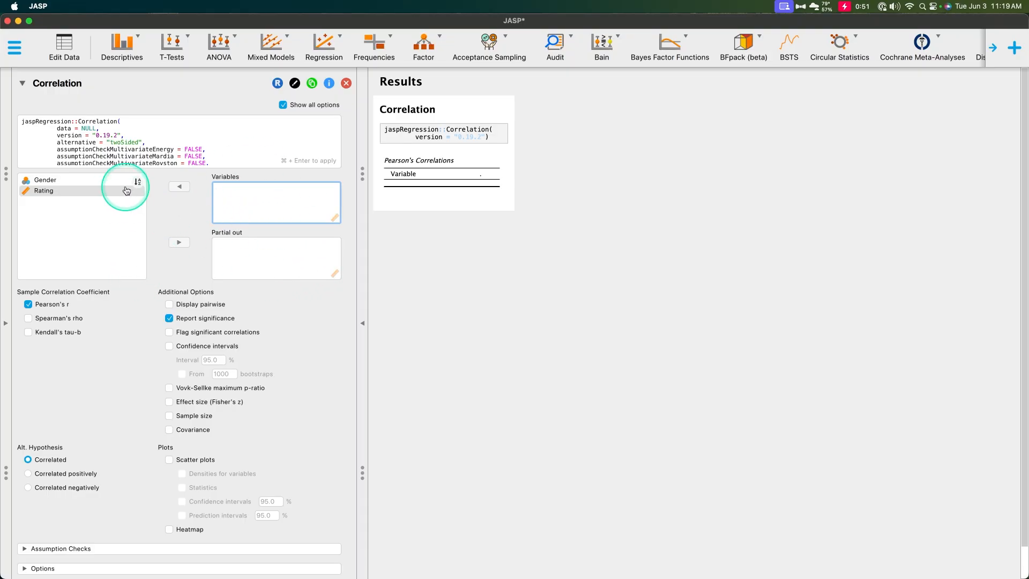
left_click(81, 199)
double_click(85, 190)
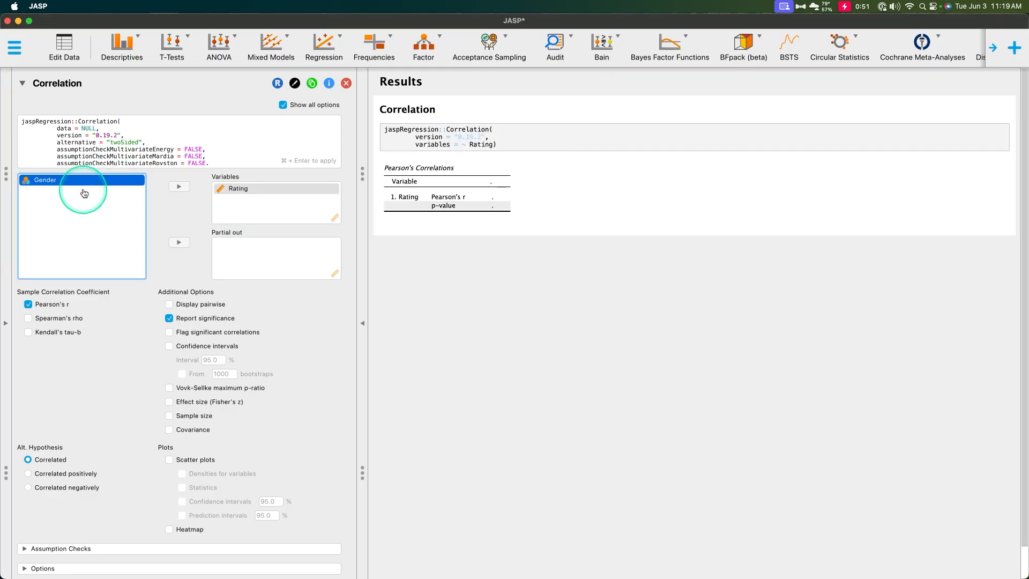
left_click(179, 187)
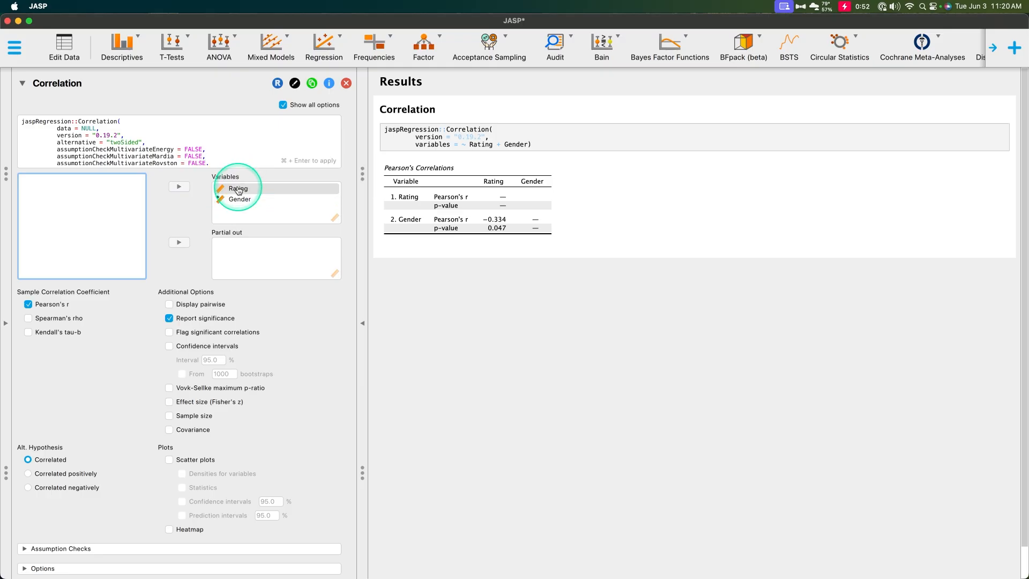
- Add scatter plots to the correlation analysis of Rating and Gender
left_click(179, 222)
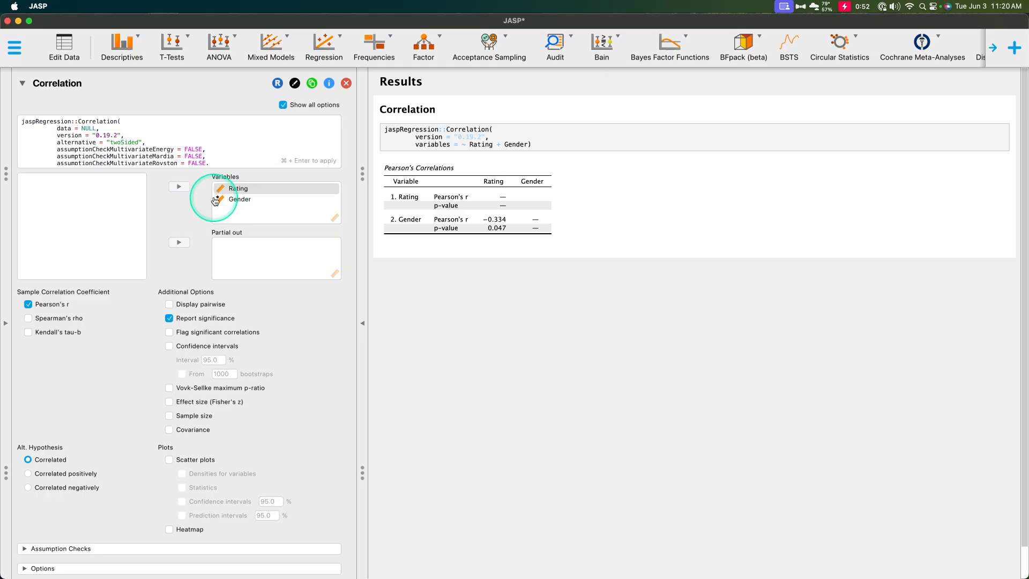
left_click(223, 204)
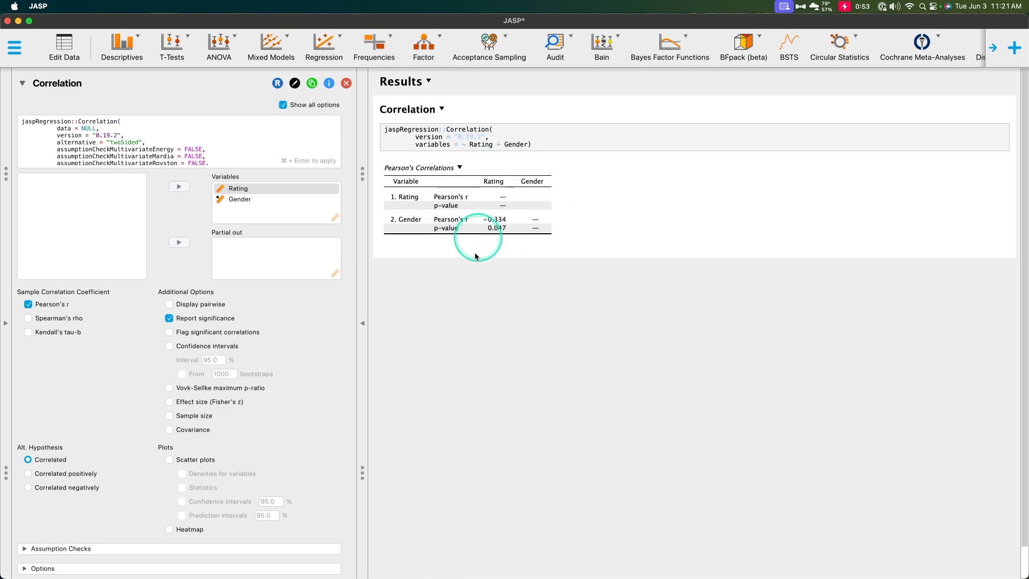
left_click(168, 459)
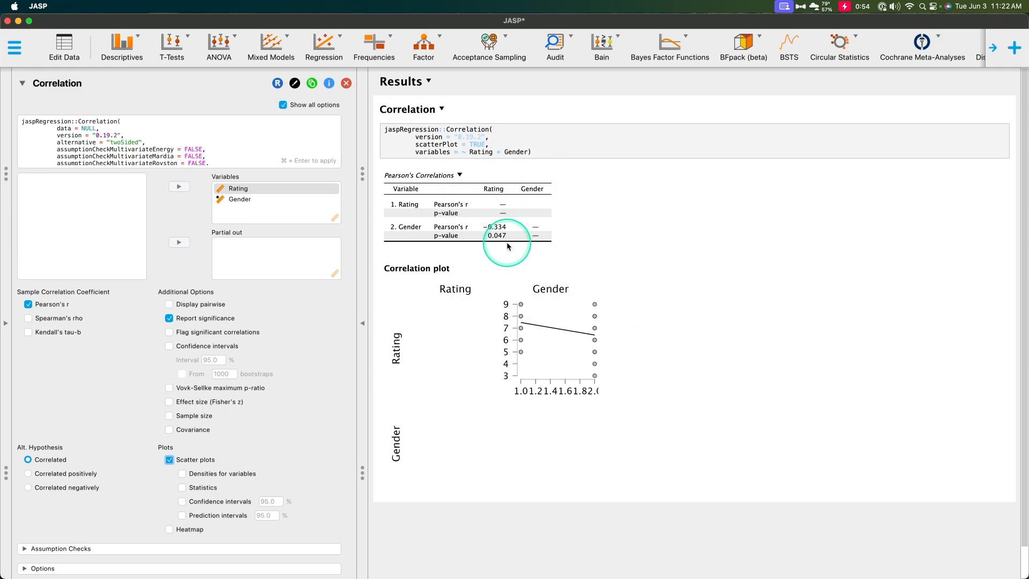
- Create a classical Independent Samples T-Test with Rating as the dependent variable and Gender as the grouping variable
left_click(186, 51)
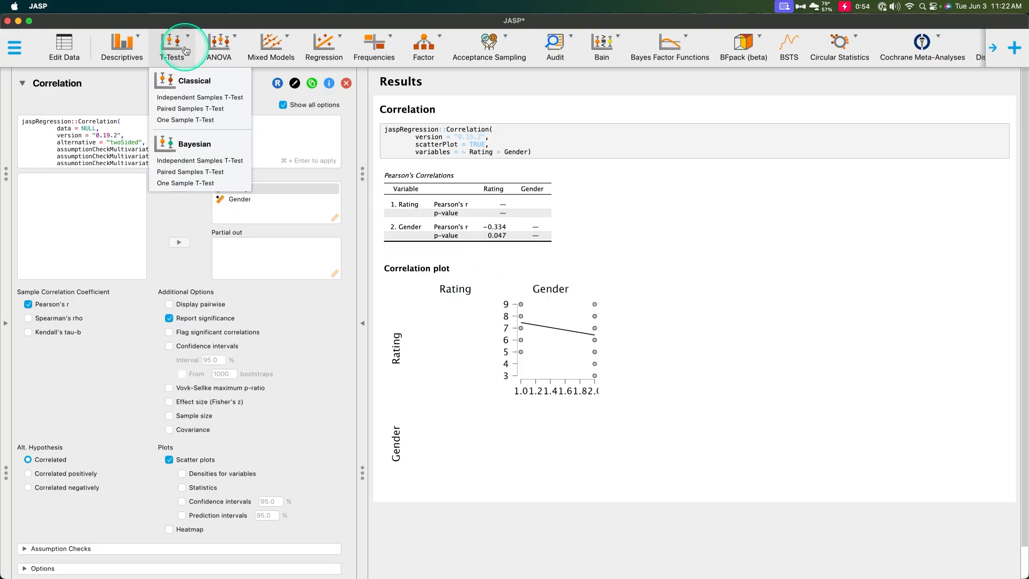
left_click(177, 98)
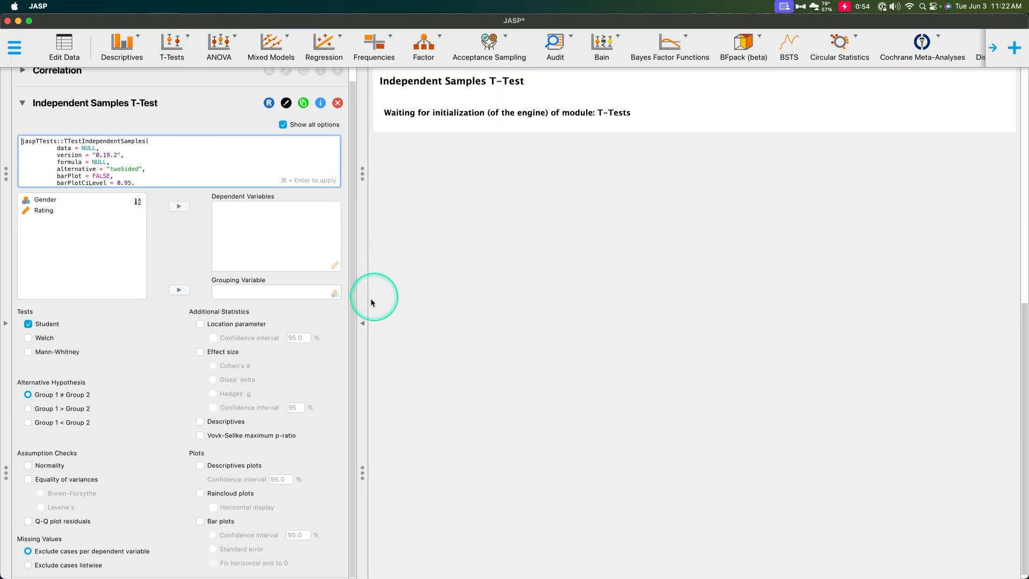
left_click(42, 199)
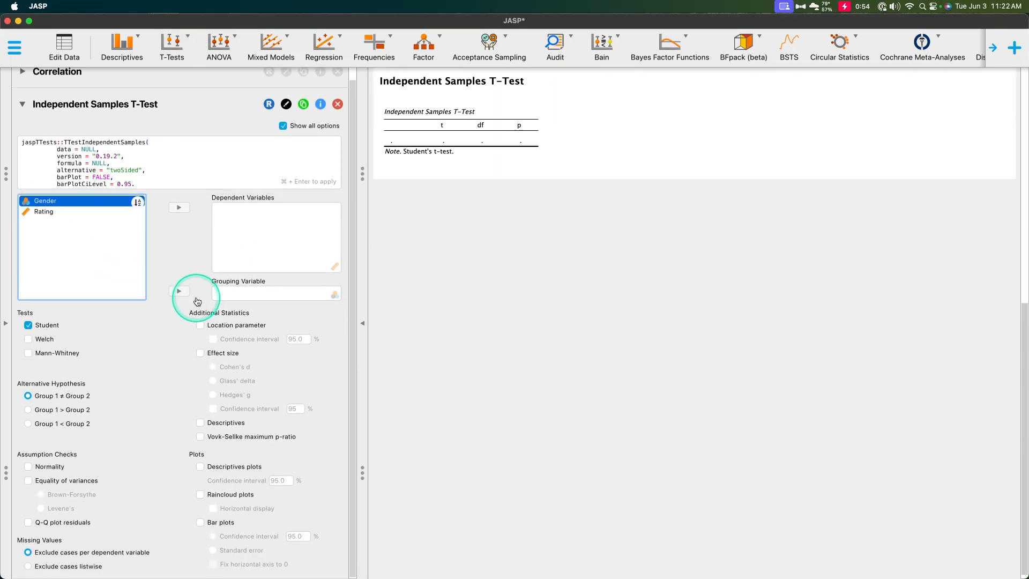
left_click(178, 290)
left_click(178, 207)
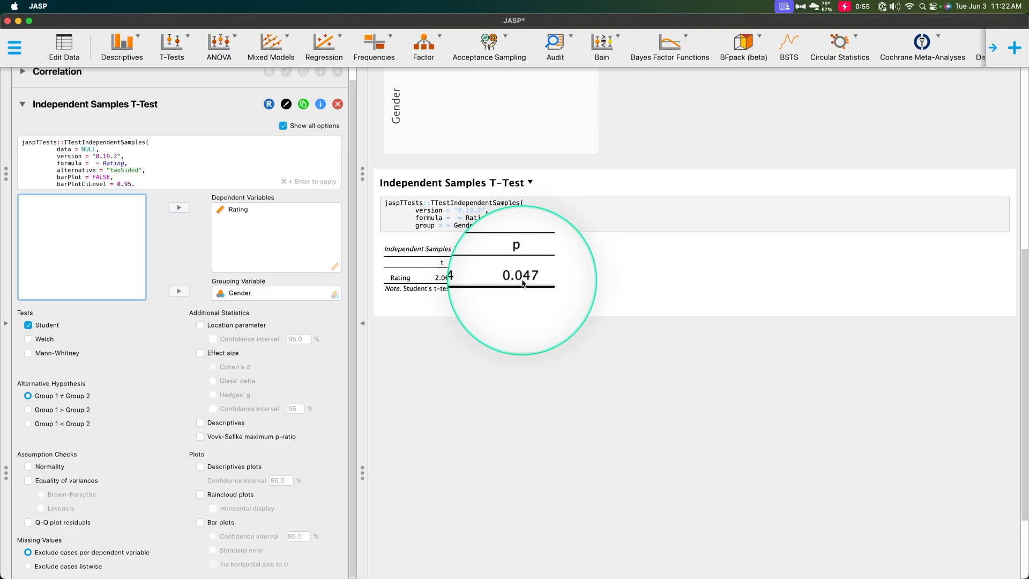
- Compare the p-value of the independent samples t-test with the p-value of the Pearson correlation
scroll(568, 393, "up", 5)
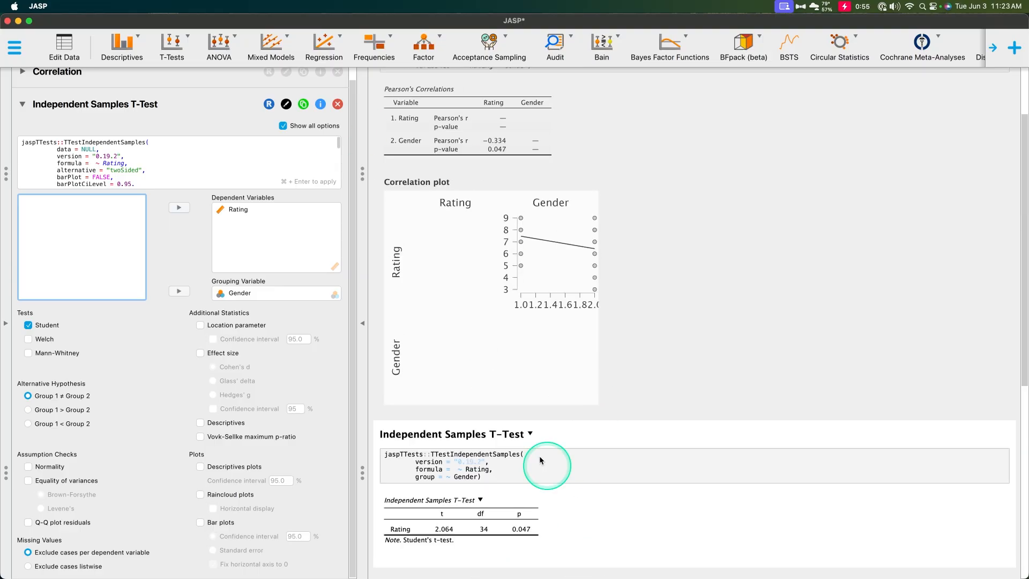
scroll(622, 416, "up", 2)
scroll(622, 416, "down", 3)
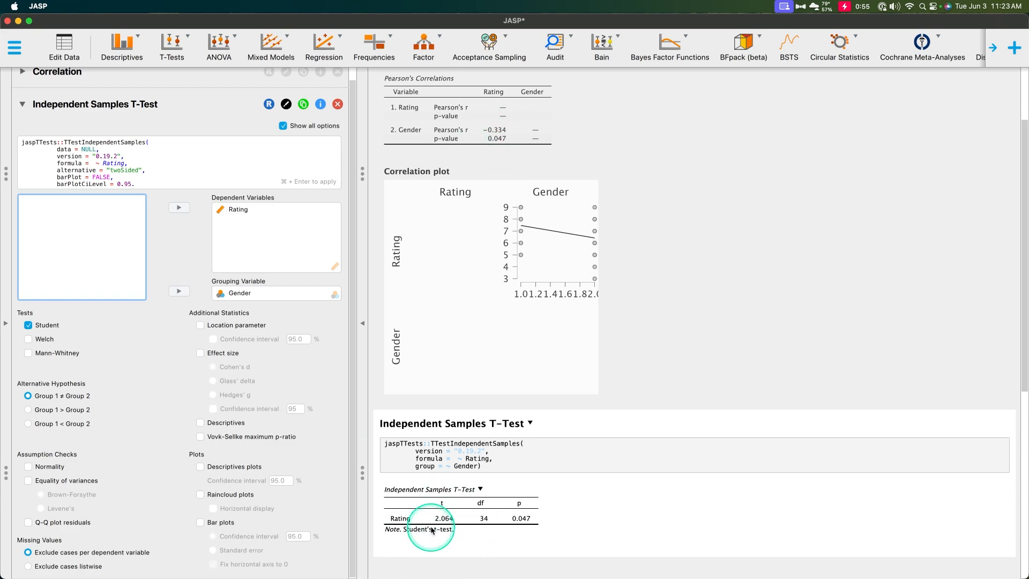
scroll(578, 519, "up", 4)
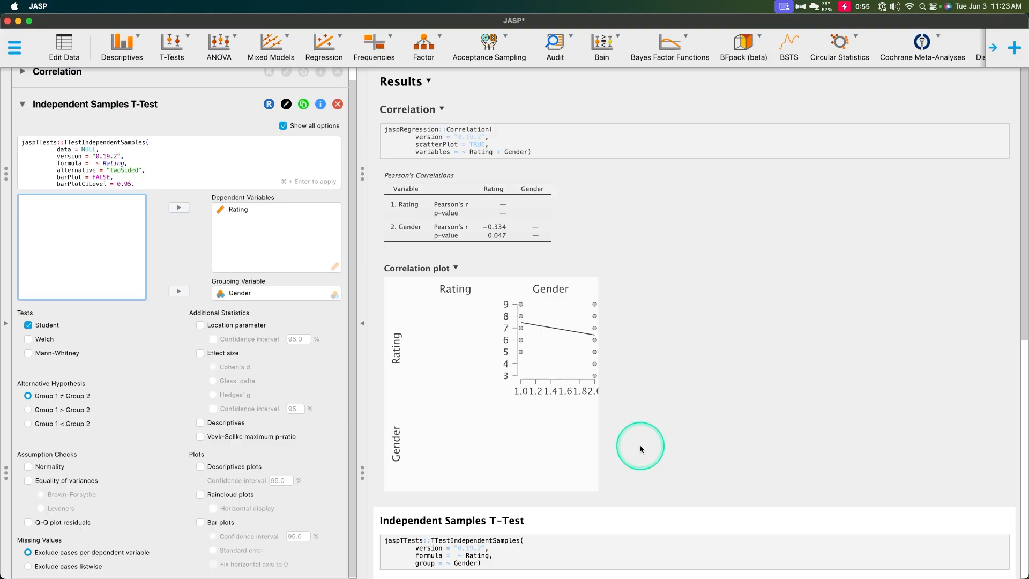
scroll(639, 441, "down", 15)
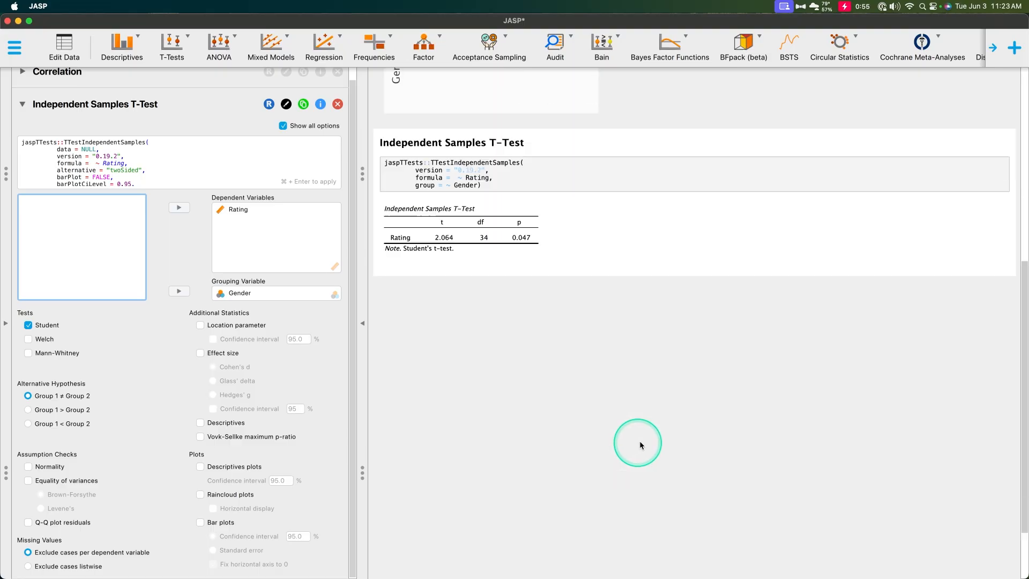
scroll(674, 259, "up", 10)
scroll(674, 258, "up", 4)
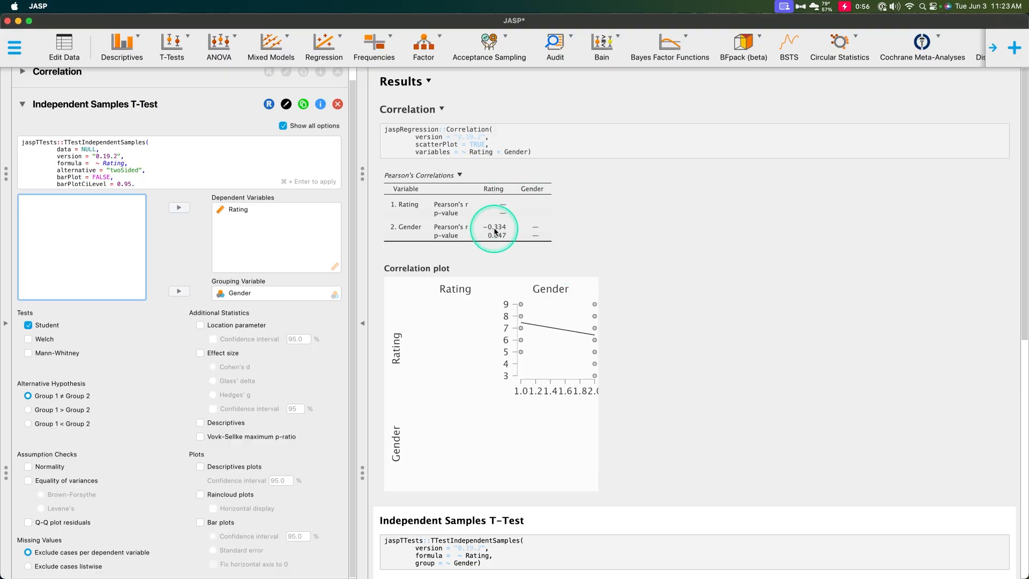
- Square the correlation coefficient by calculating .33*.33 in the Raycast launcher
key("alt+space")
type(".33*.33")
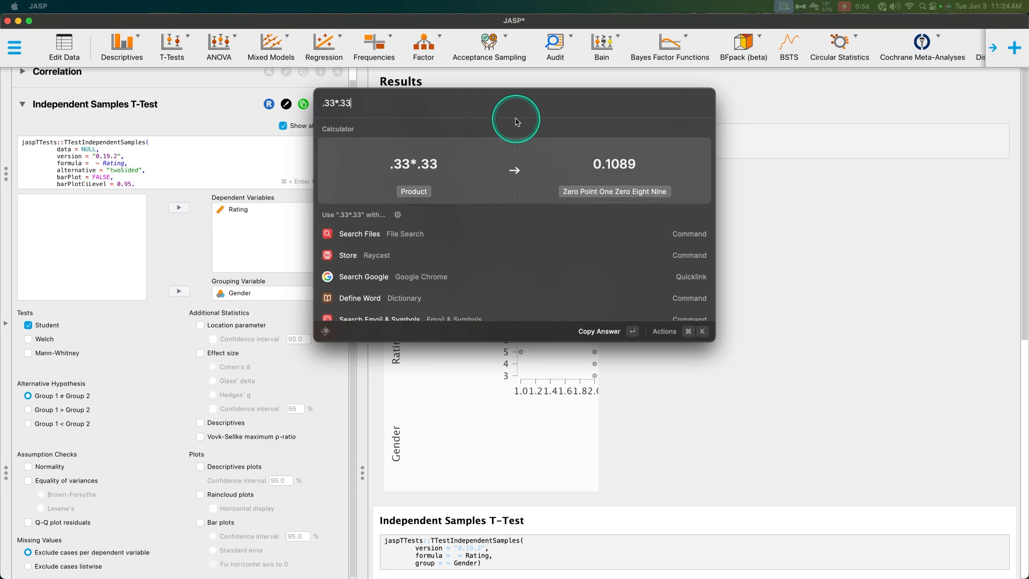
- Close the calculator launcher and add the Cohen's d effect size to the Independent Samples T-Test
left_click(976, 239)
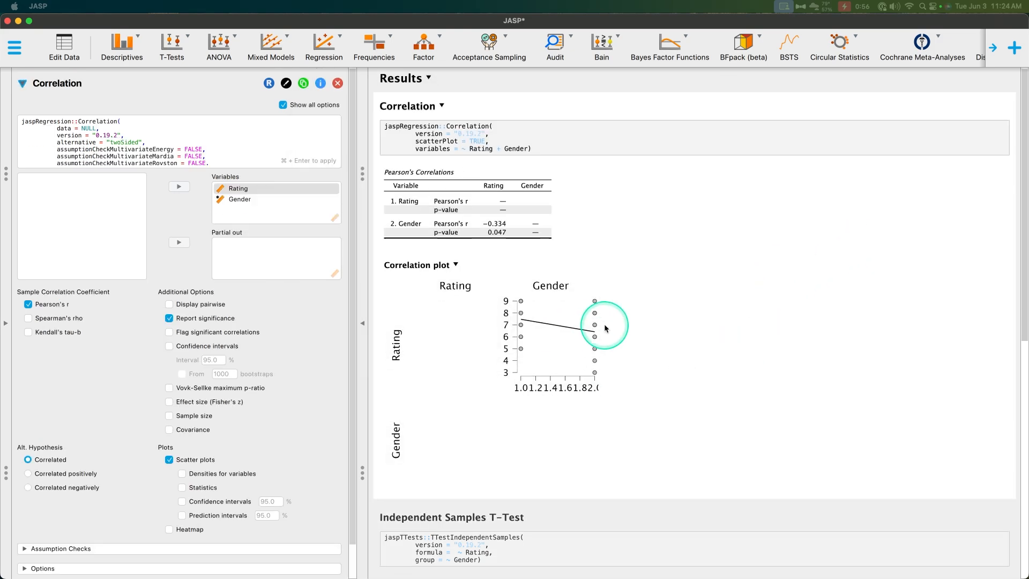
scroll(606, 328, "down", 10)
left_click(437, 382)
left_click(223, 354)
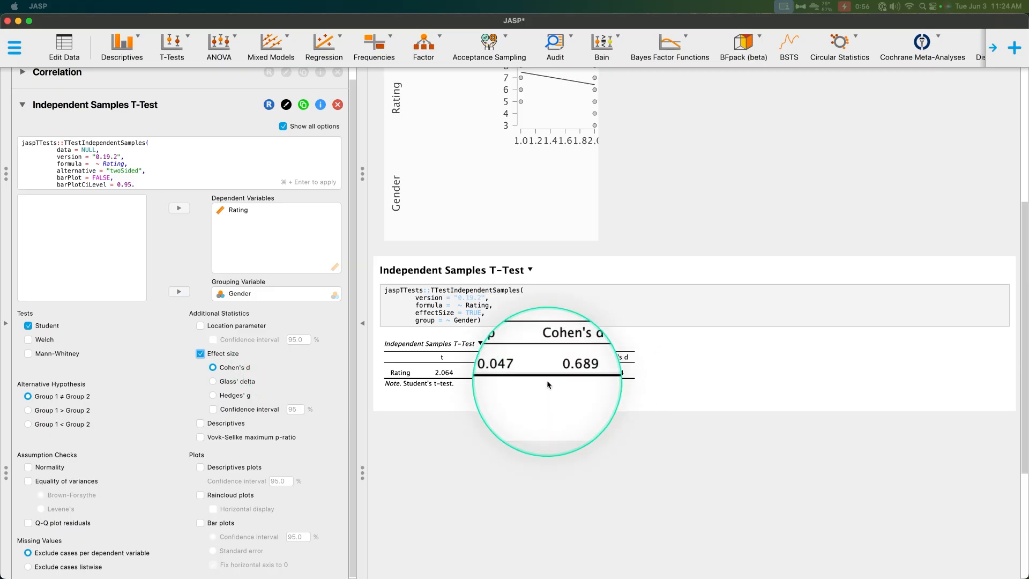
- Switch the t-test's effect size to Hedges' g after trying Glass' delta, and return to the Correlation analysis of Rating and Gender
left_click(214, 382)
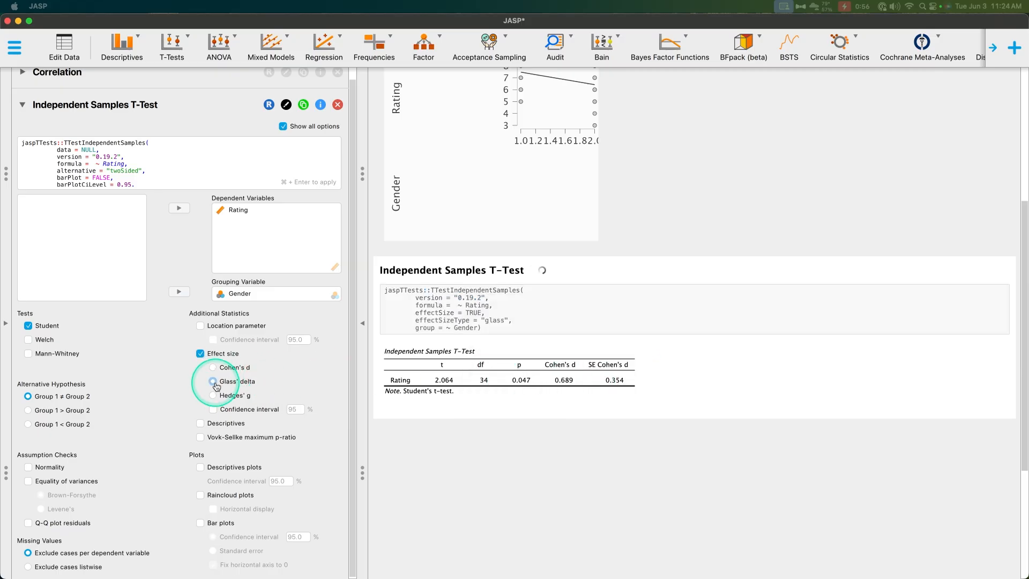
left_click(214, 395)
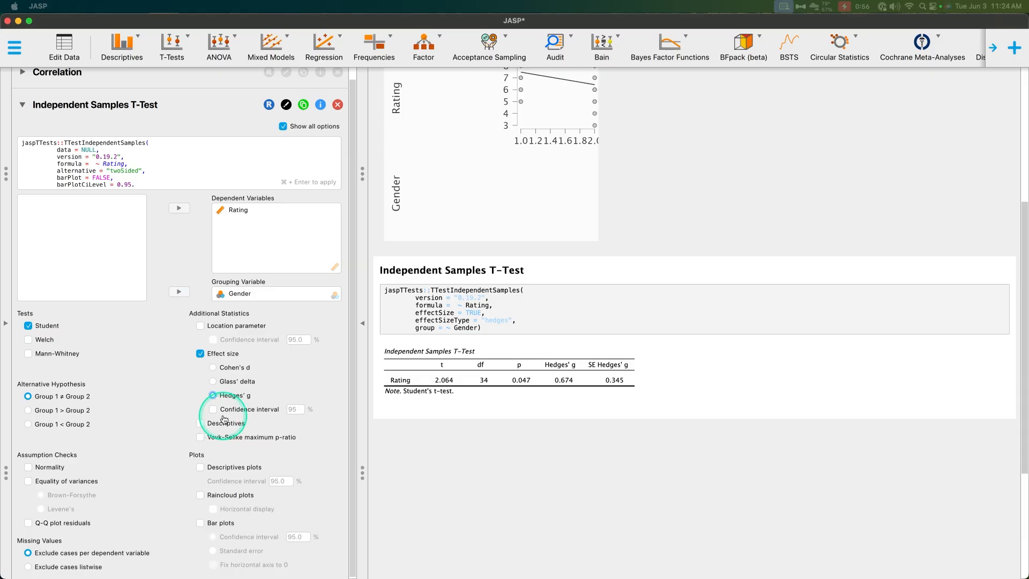
scroll(619, 418, "up", 5)
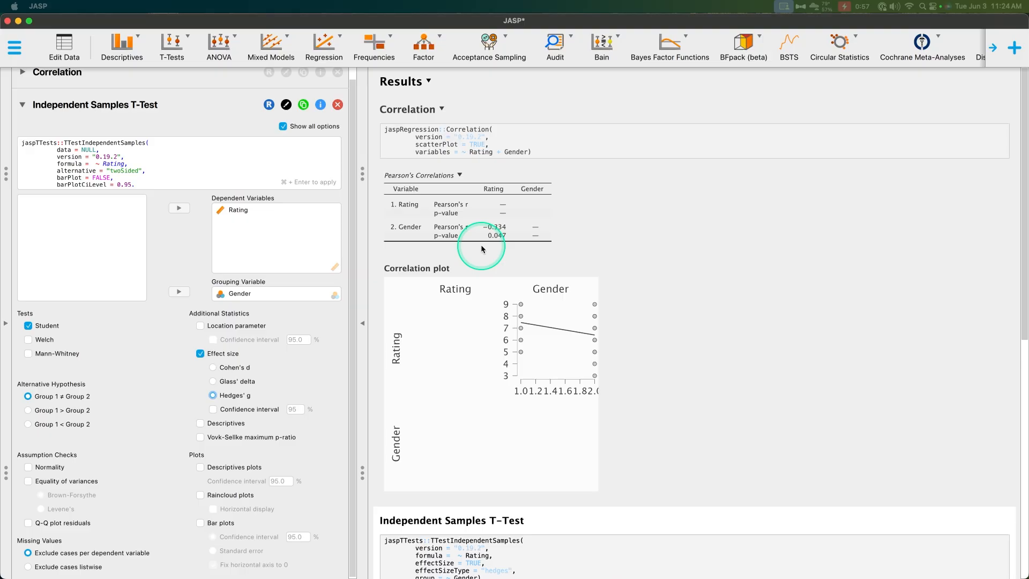
left_click(712, 364)
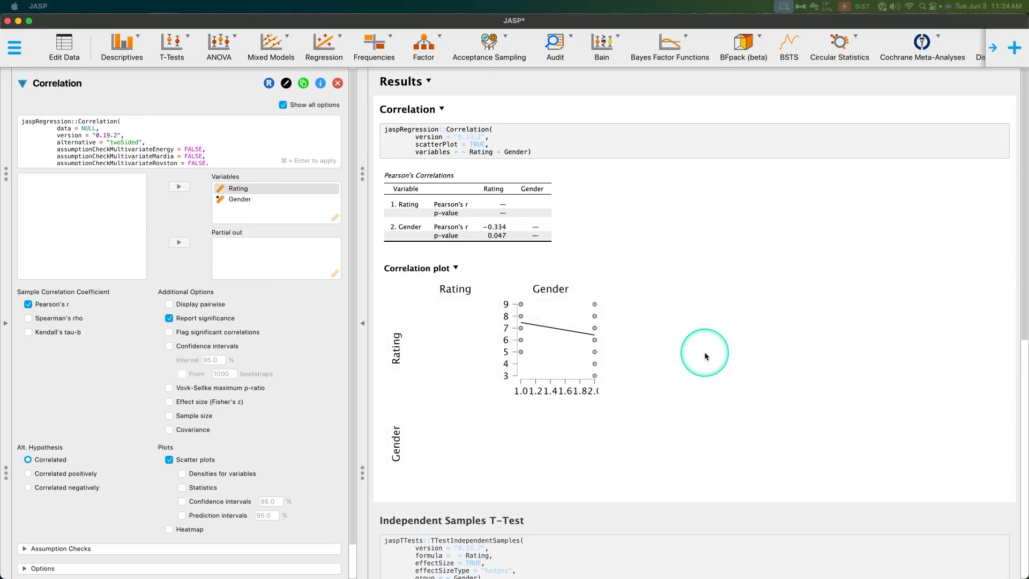